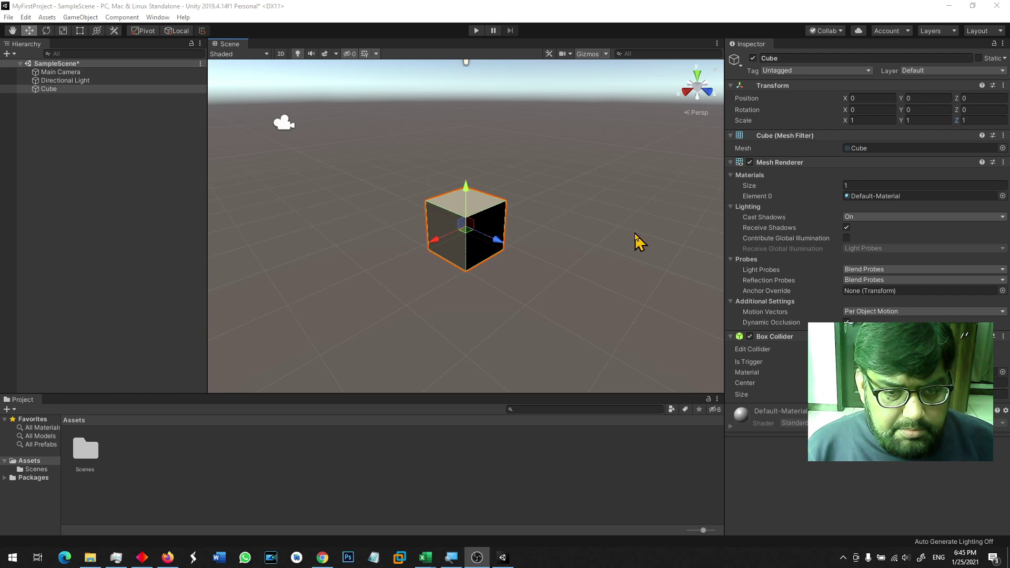
# Add a second cube and place it beside the first along X
pyautogui.click(369, 215)
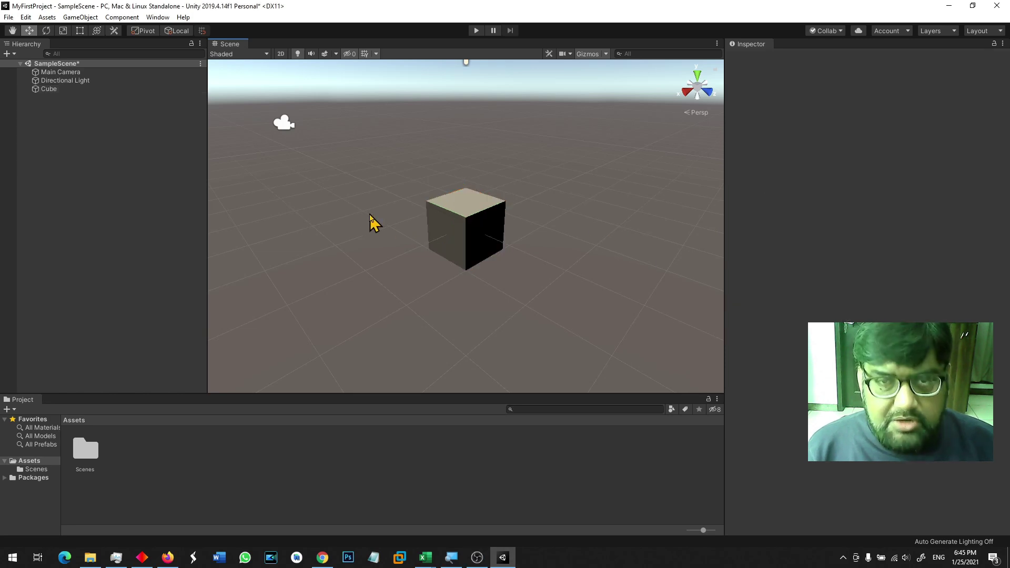
pyautogui.click(477, 238)
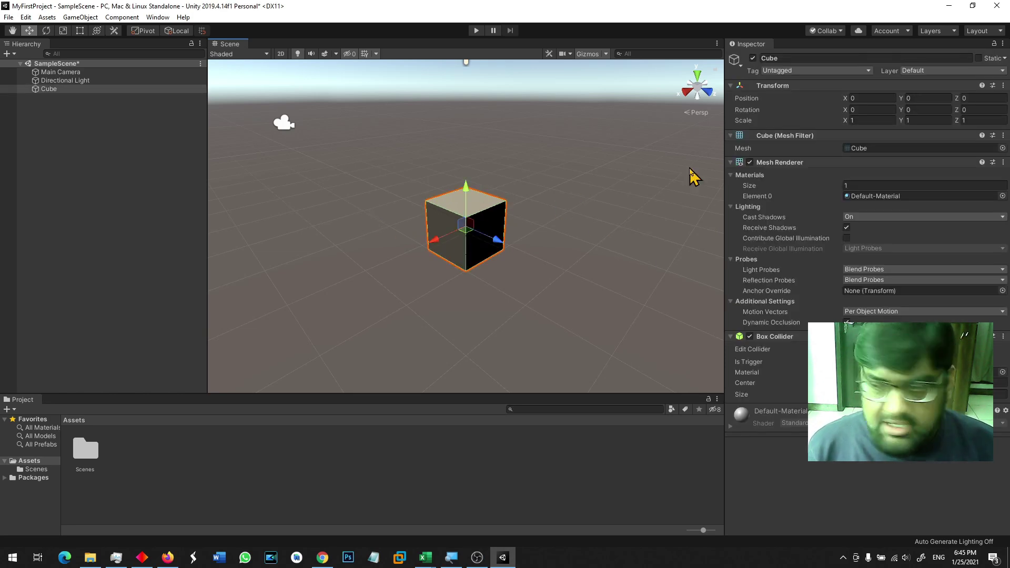
pyautogui.click(81, 17)
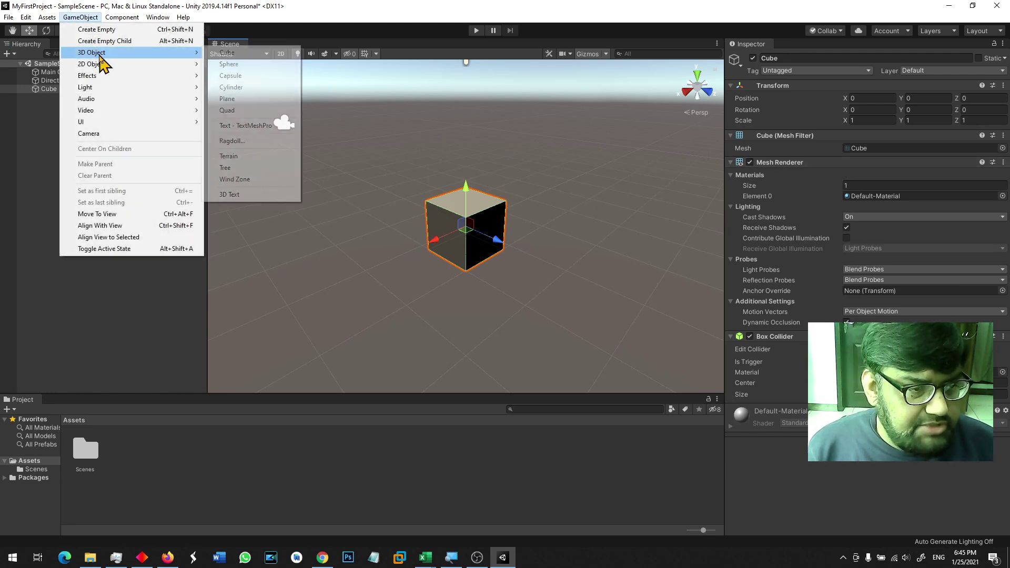
pyautogui.click(237, 52)
pyautogui.moveTo(440, 235); pyautogui.dragTo(406, 273)
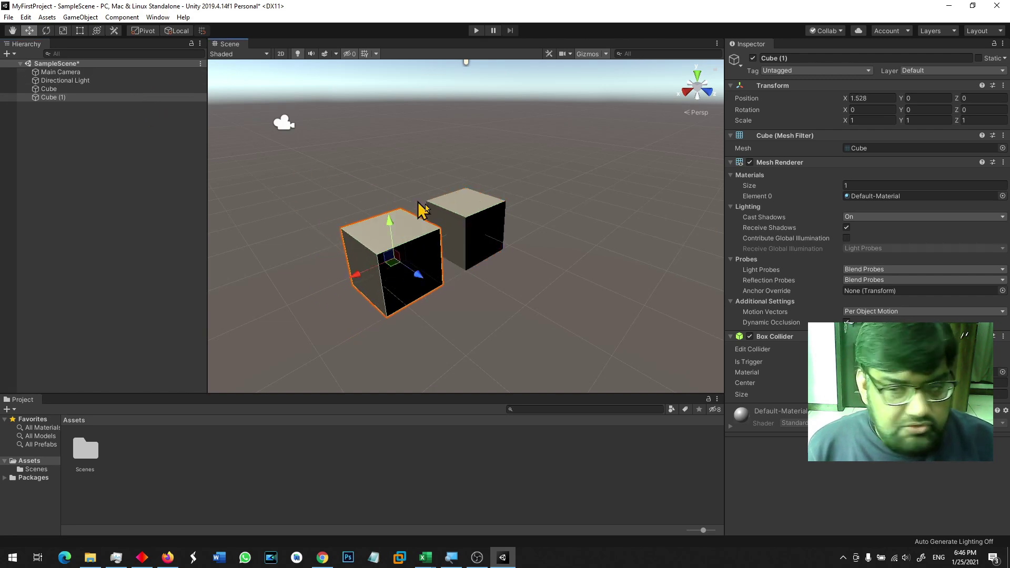
# Duplicate the second cube into third and fourth cubes further along X
pyautogui.click(356, 171)
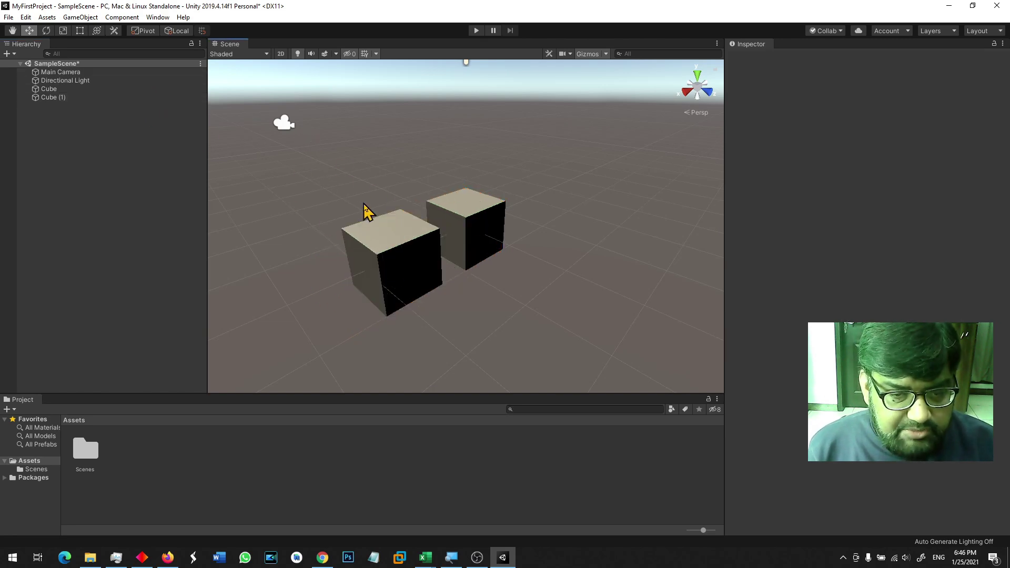
pyautogui.click(386, 242)
pyautogui.hotkey('ctrl', 'd')
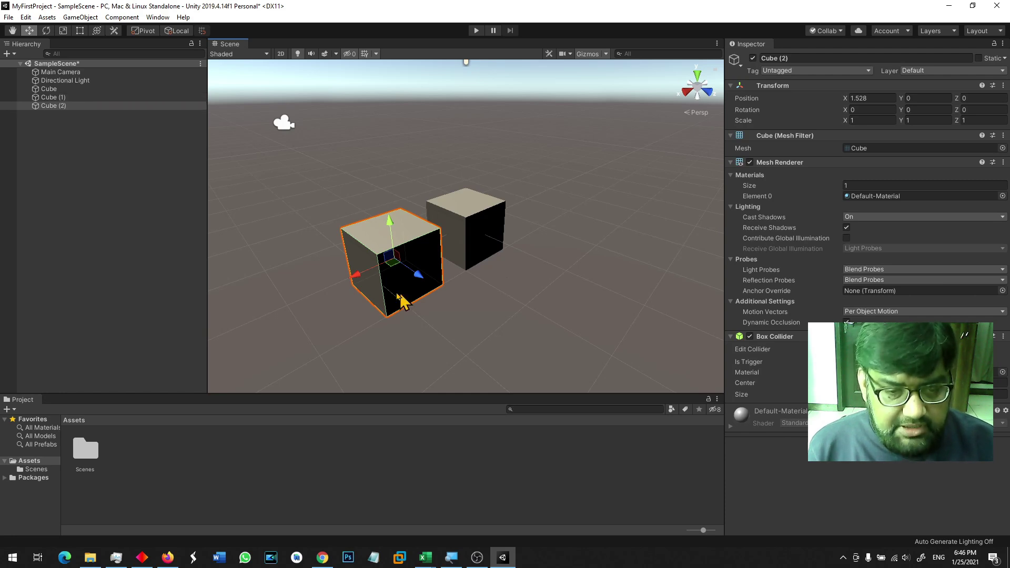
pyautogui.moveTo(353, 286); pyautogui.dragTo(275, 315)
pyautogui.scroll(-2, 406, 308)
pyautogui.scroll(-2, 405, 309)
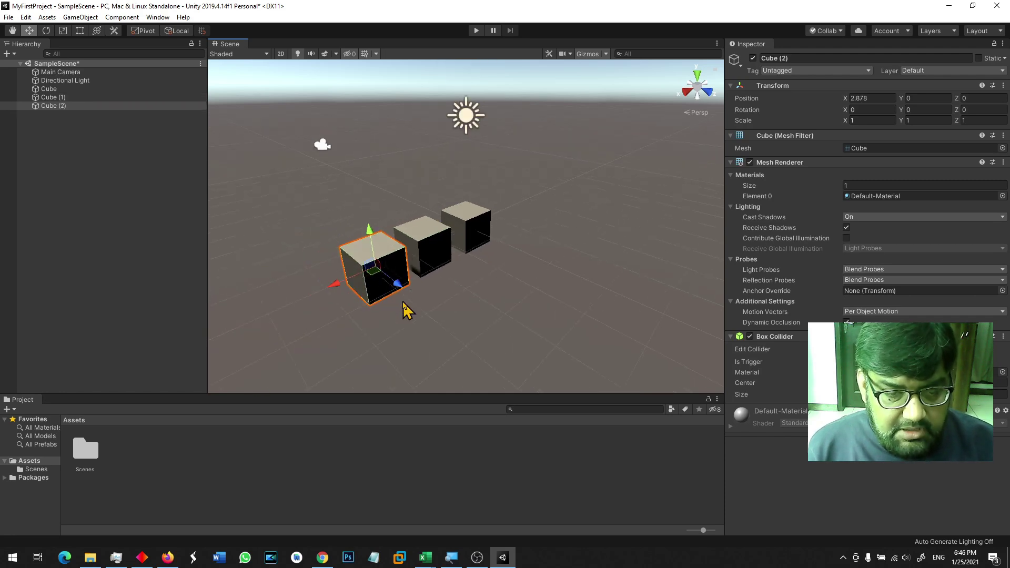
pyautogui.scroll(-1, 403, 310)
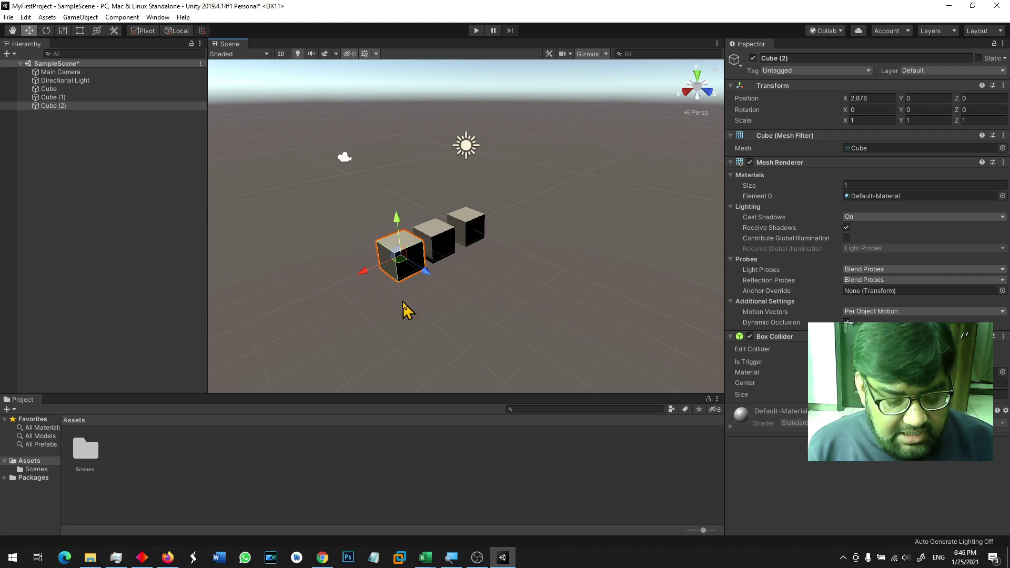
pyautogui.hotkey('ctrl', 'd')
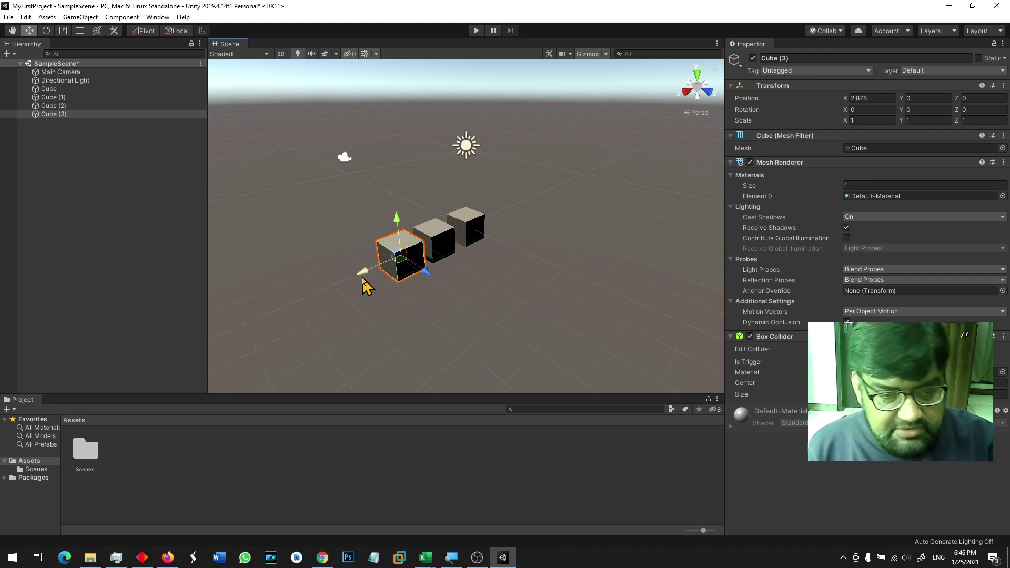
pyautogui.moveTo(362, 285); pyautogui.dragTo(324, 297)
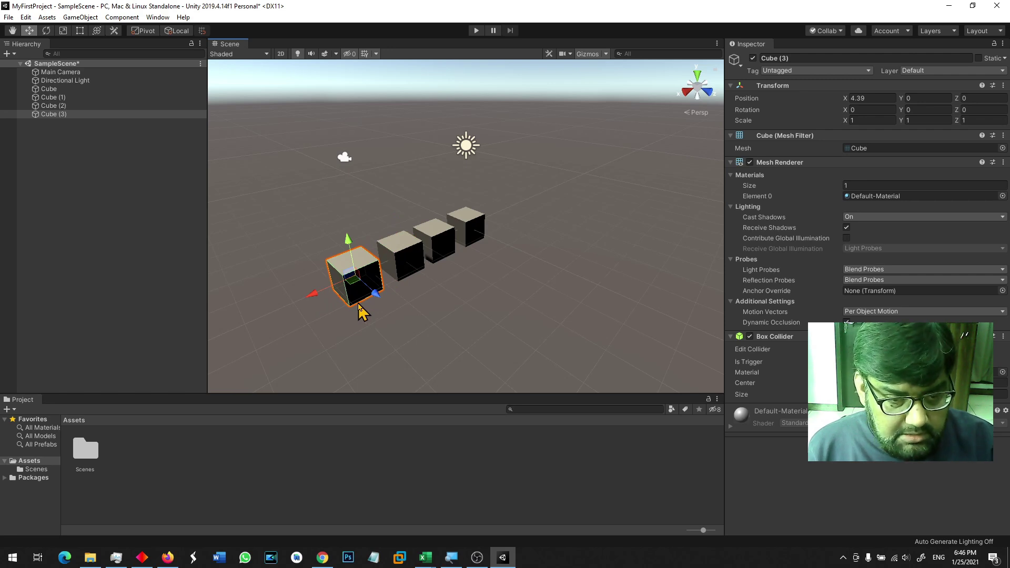
# Keep duplicating cubes up to the eighth, extending the row along X
pyautogui.hotkey('ctrl', 'd')
pyautogui.moveTo(313, 296); pyautogui.dragTo(245, 341)
pyautogui.hotkey('ctrl', 'd')
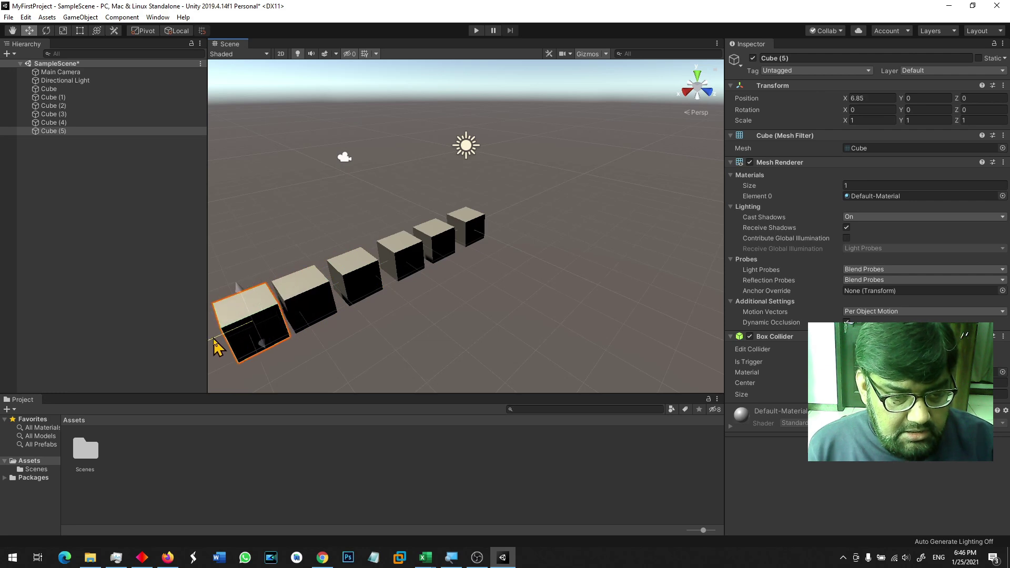
pyautogui.hotkey('ctrl', 'd')
pyautogui.scroll(-2, 398, 325)
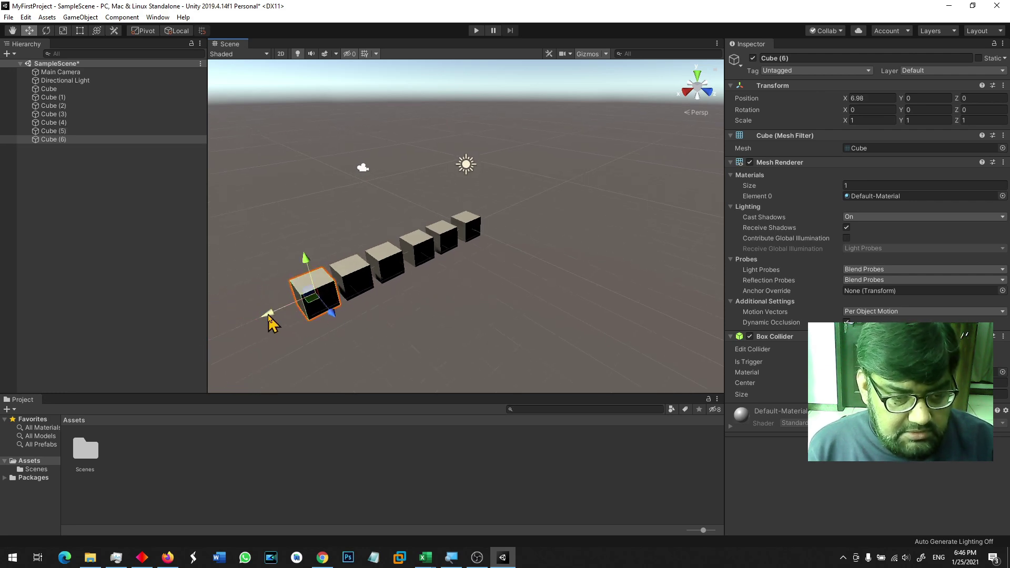
pyautogui.moveTo(270, 322); pyautogui.dragTo(237, 333)
pyautogui.hotkey('ctrl', 'd')
pyautogui.scroll(-1, 241, 340)
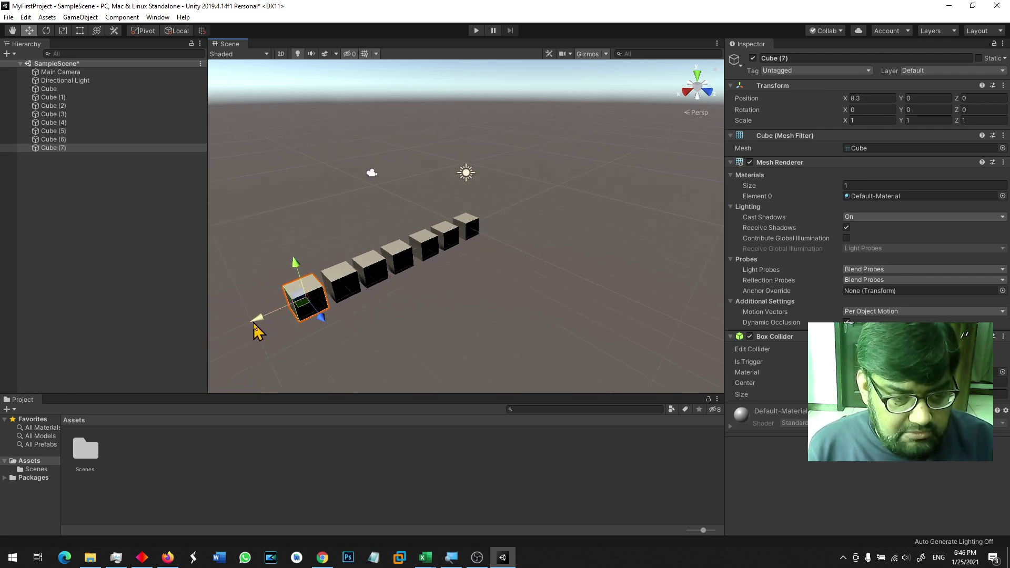
pyautogui.moveTo(222, 350); pyautogui.dragTo(221, 349)
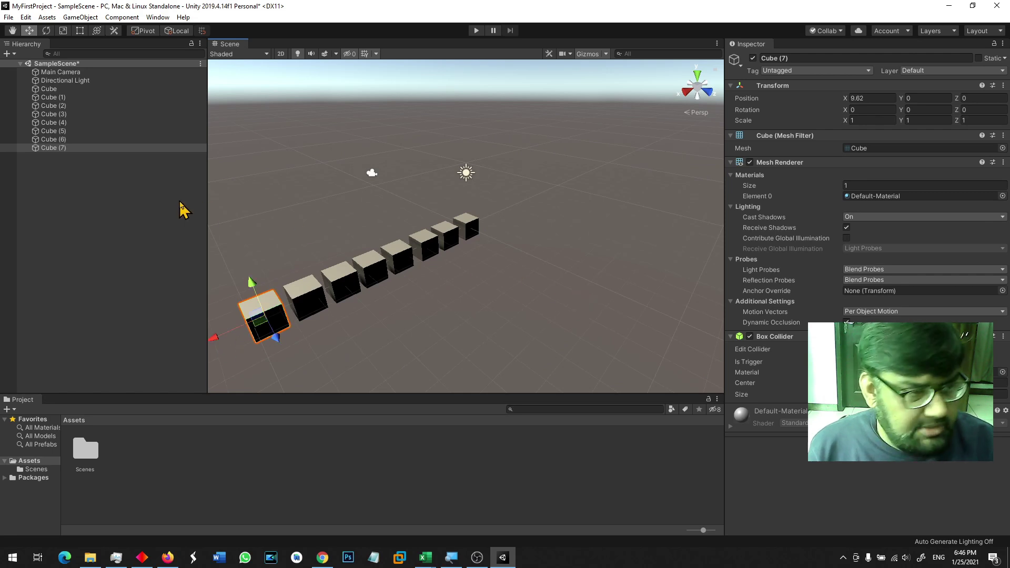
pyautogui.click(79, 16)
pyautogui.moveTo(91, 52)
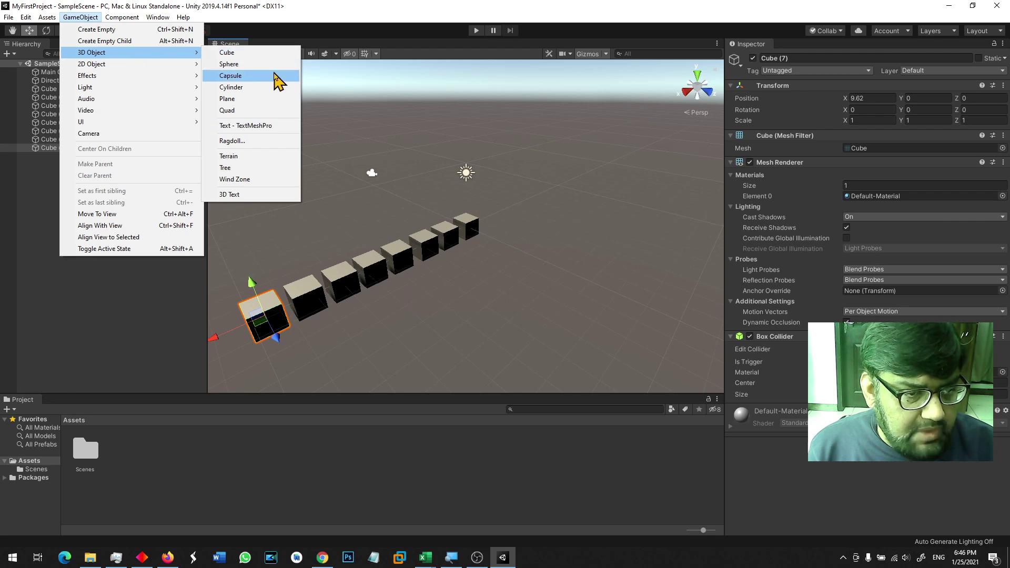
# Add a cylinder at Z 4.47 in front of the cubes and duplicate copies along X
pyautogui.click(260, 87)
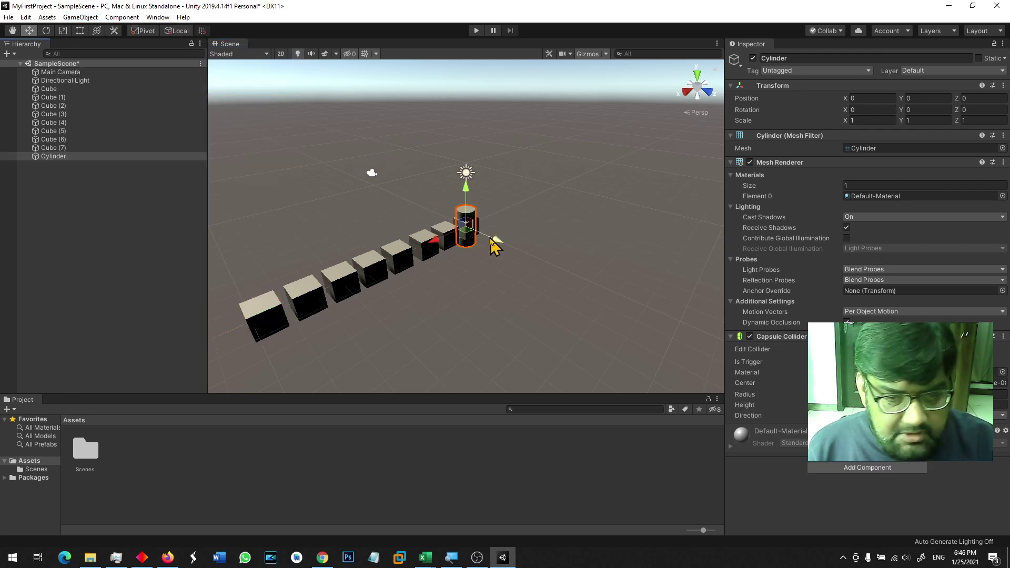
pyautogui.moveTo(550, 267); pyautogui.dragTo(563, 281)
pyautogui.press('f')
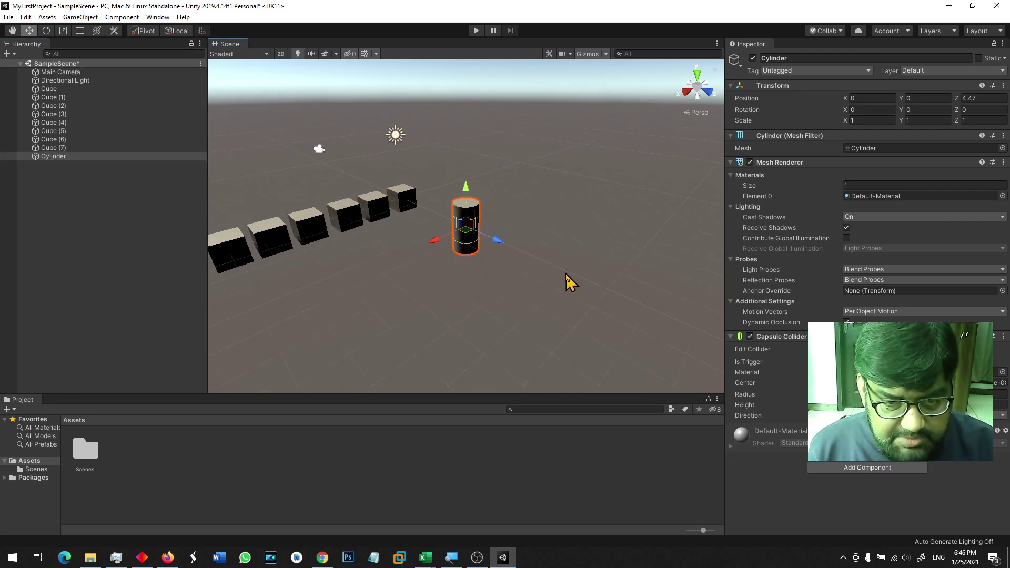
pyautogui.hotkey('ctrl', 'd')
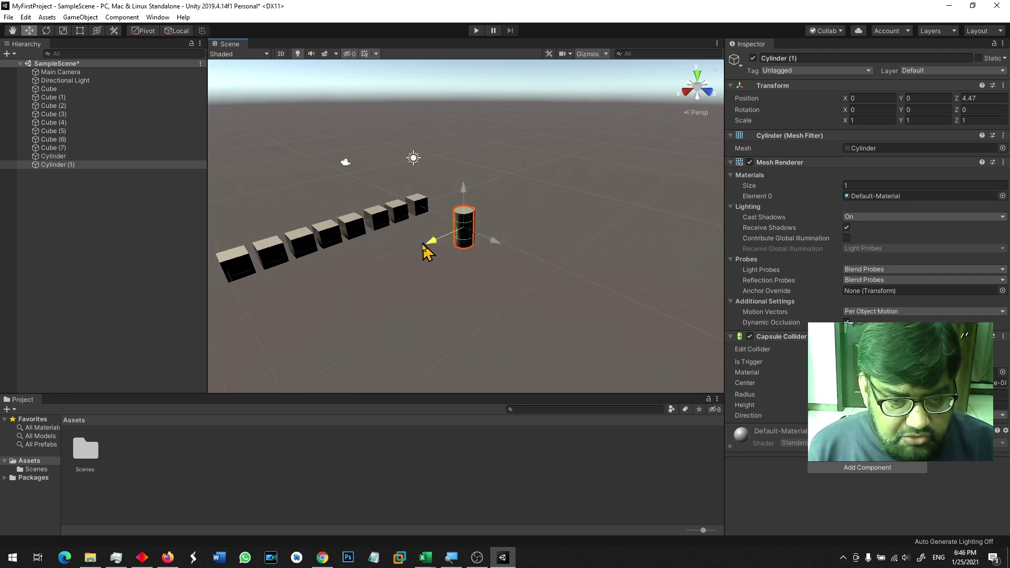
pyautogui.hotkey('ctrl', 'd')
pyautogui.moveTo(409, 266); pyautogui.dragTo(226, 338)
pyautogui.hotkey('ctrl', 'd')
pyautogui.hotkey('ctrl', 'd')
pyautogui.hotkey('ctrl', 'd')
pyautogui.hotkey('ctrl', 'd')
pyautogui.hotkey('ctrl', 'd')
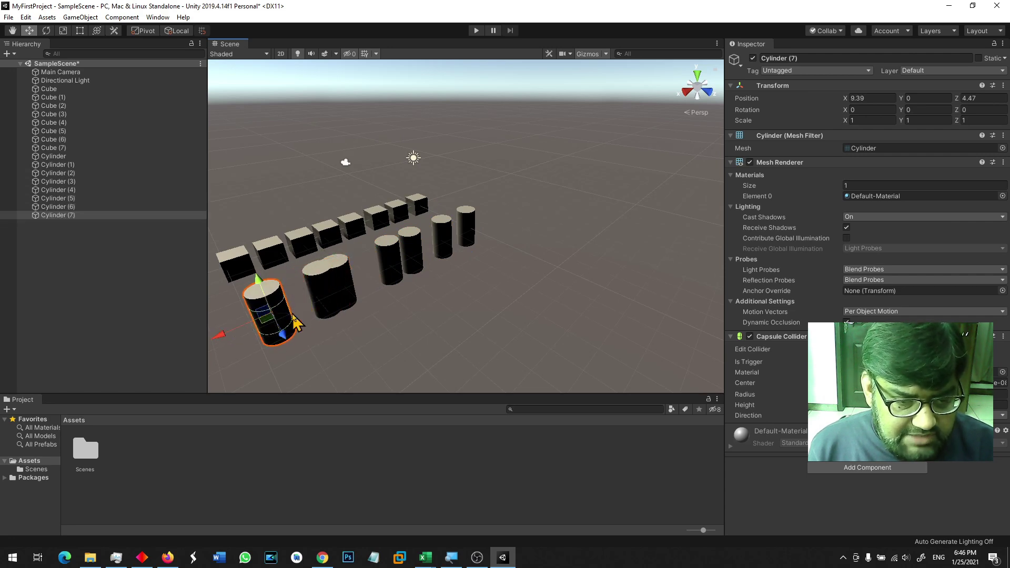
pyautogui.click(318, 317)
pyautogui.moveTo(286, 319); pyautogui.dragTo(266, 324)
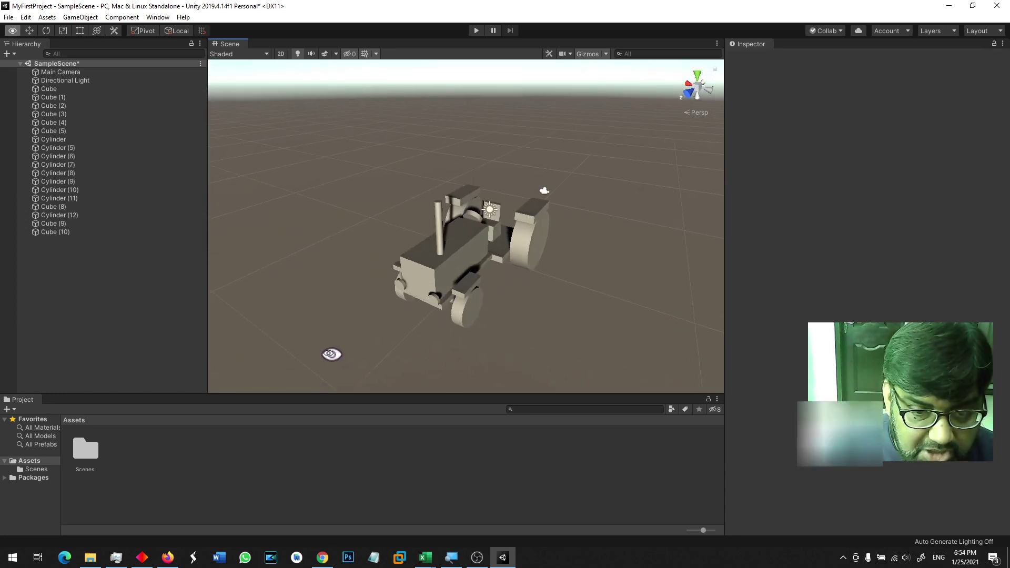
# Orbit the view to see the model from behind, the side and the front quarter
pyautogui.keyDown('alt'); pyautogui.moveTo(673, 309); pyautogui.dragTo(277, 316); pyautogui.keyUp('alt')
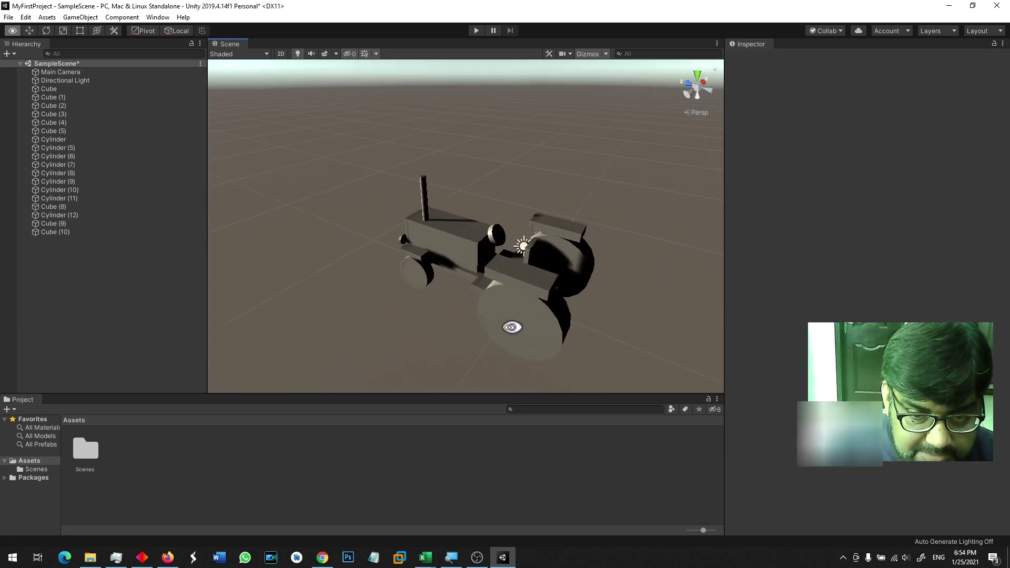
pyautogui.moveTo(620, 334)
pyautogui.keyDown('alt'); pyautogui.mouseDown()
pyautogui.moveTo(506, 334)
pyautogui.moveTo(429, 303)
pyautogui.mouseUp(); pyautogui.keyUp('alt')
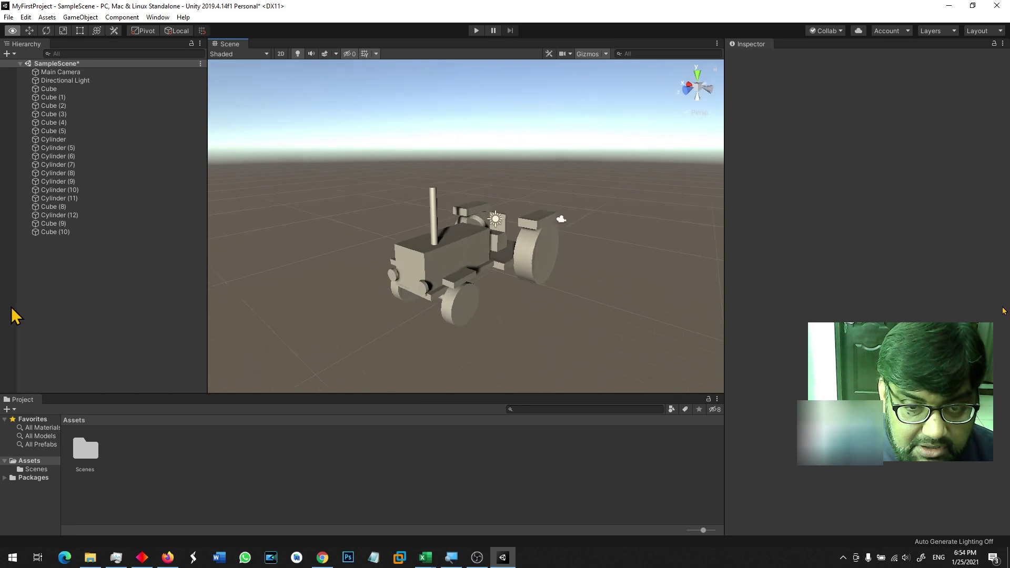
pyautogui.moveTo(432, 304)
pyautogui.keyDown('alt'); pyautogui.mouseDown()
pyautogui.moveTo(975, 313)
pyautogui.moveTo(487, 305)
pyautogui.moveTo(622, 303)
pyautogui.moveTo(594, 298)
pyautogui.mouseUp(); pyautogui.keyUp('alt')
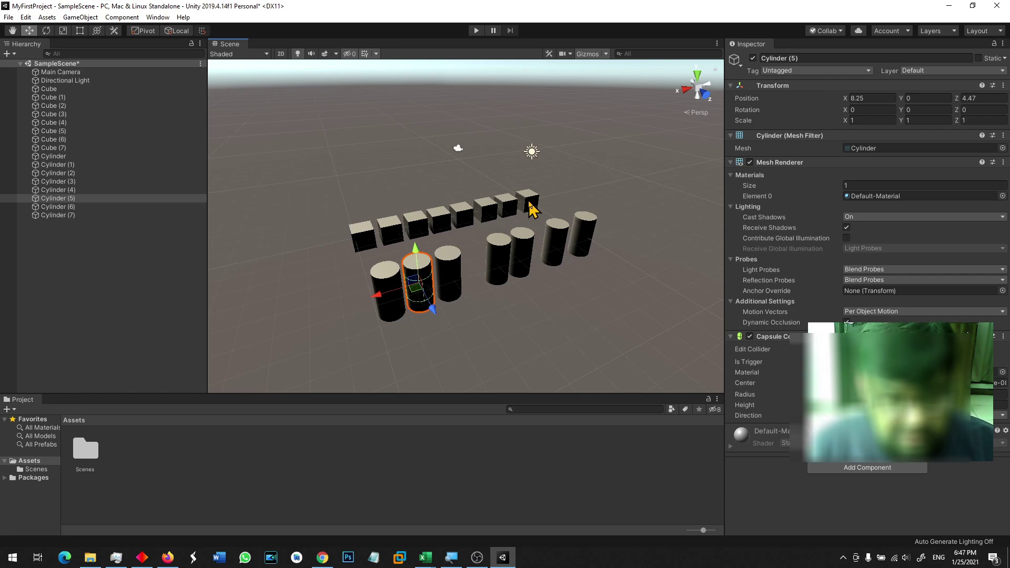
# Scale the last cube into a flat chassis slab and a long bar
pyautogui.moveTo(470, 335)
pyautogui.keyDown('alt'); pyautogui.mouseDown()
pyautogui.moveTo(515, 350)
pyautogui.moveTo(455, 311)
pyautogui.moveTo(288, 318)
pyautogui.moveTo(583, 358)
pyautogui.moveTo(699, 308)
pyautogui.moveTo(376, 314)
pyautogui.moveTo(453, 346)
pyautogui.mouseUp(); pyautogui.keyUp('alt')
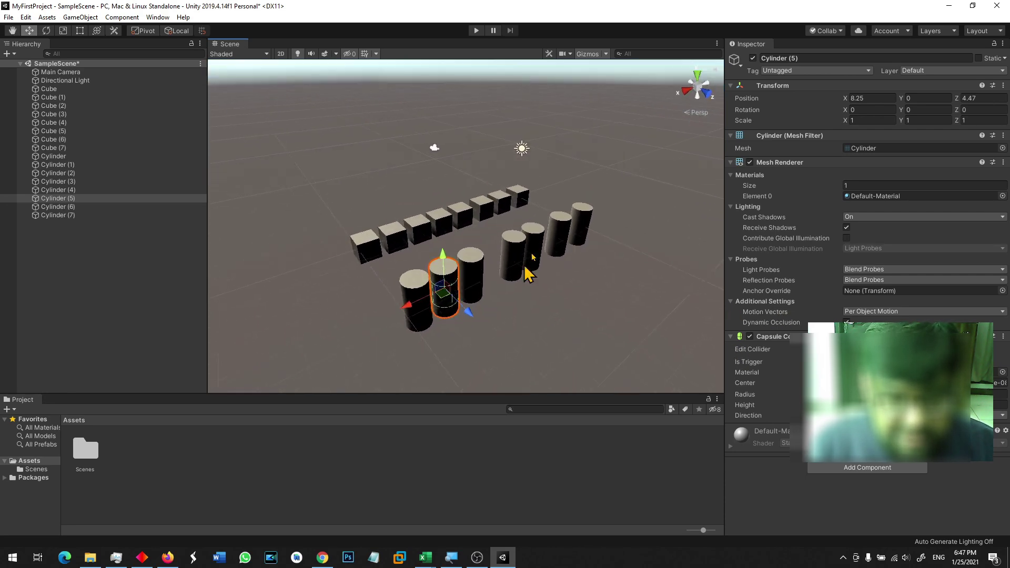
pyautogui.click(521, 198)
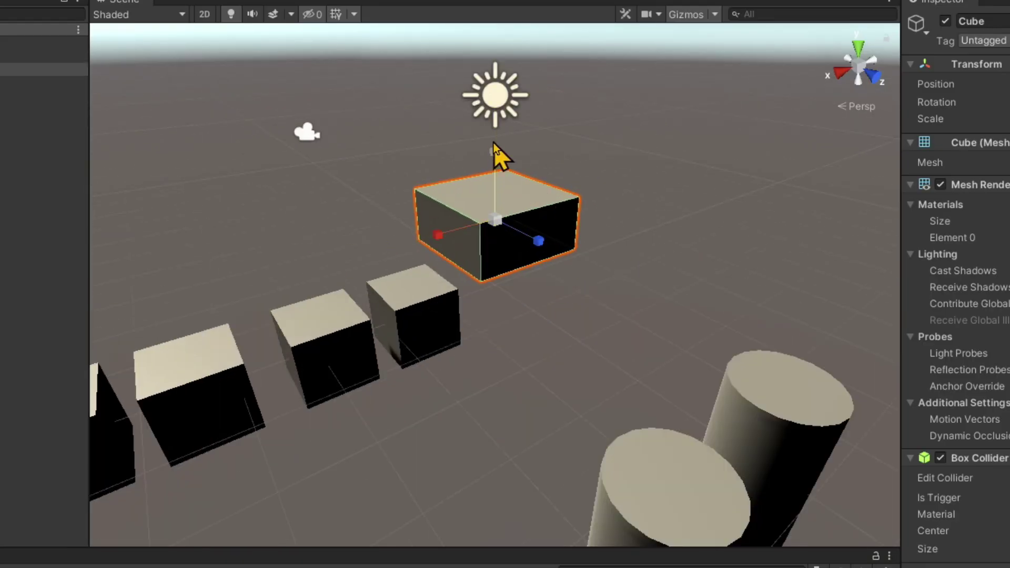
pyautogui.click(439, 342)
pyautogui.press('r')
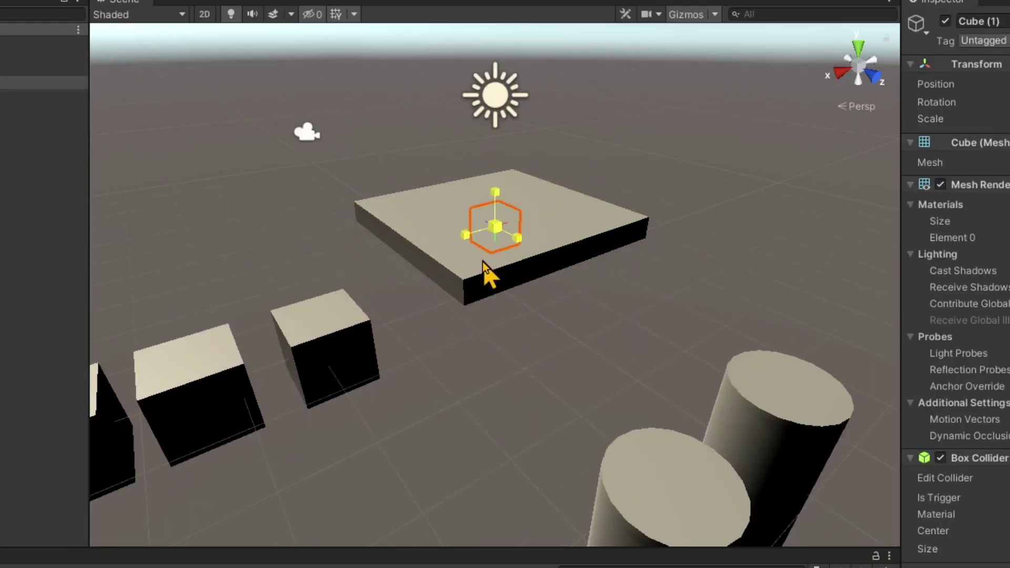
pyautogui.moveTo(654, 225)
pyautogui.mouseDown()
pyautogui.moveTo(575, 361)
pyautogui.moveTo(713, 284)
pyautogui.moveTo(470, 446)
pyautogui.mouseUp()
pyautogui.press('w')
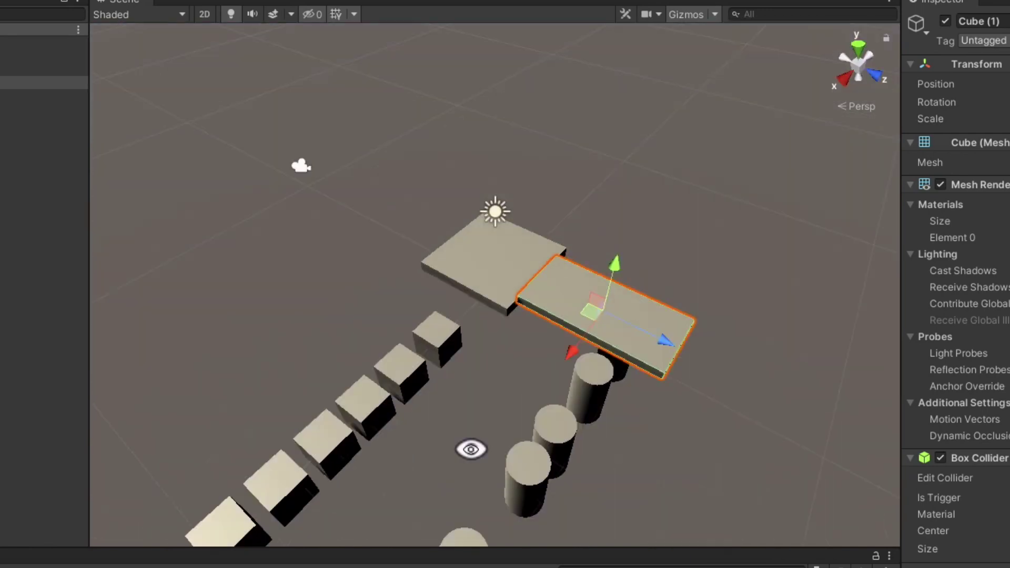
# Duplicate cubes and place them as blocks on top of the slab
pyautogui.click(429, 338)
pyautogui.hotkey('ctrl', 'd')
pyautogui.moveTo(463, 360); pyautogui.dragTo(520, 308)
pyautogui.moveTo(494, 201); pyautogui.dragTo(494, 181)
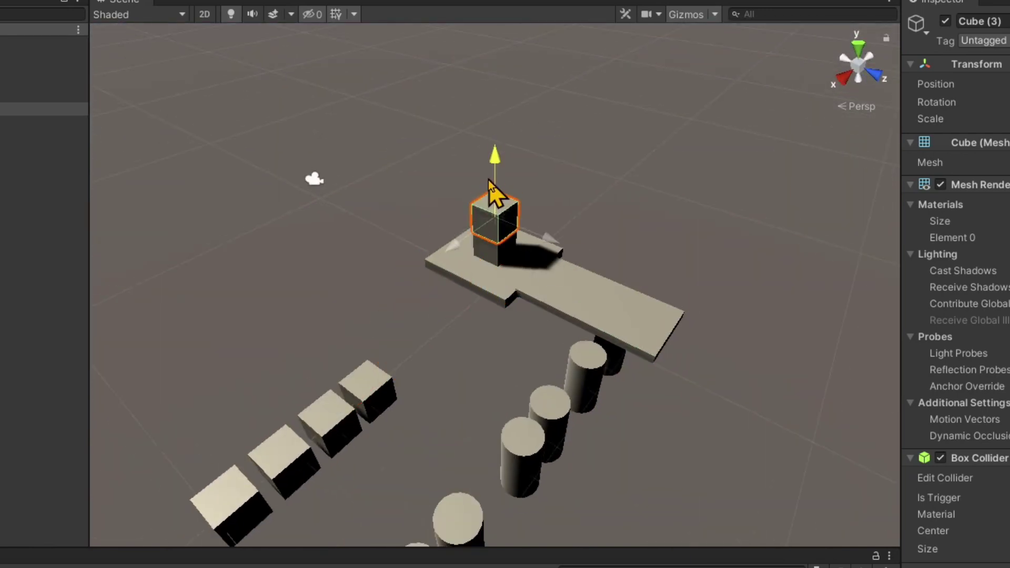
pyautogui.scroll(5, 575, 316)
pyautogui.scroll(-5, 574, 316)
pyautogui.click(383, 451)
pyautogui.moveTo(383, 451)
pyautogui.mouseDown()
pyautogui.moveTo(585, 359)
pyautogui.moveTo(514, 282)
pyautogui.moveTo(604, 289)
pyautogui.mouseUp()
pyautogui.press('r')
# Rotate a cylinder onto its side to form a wheel
pyautogui.click(737, 395)
pyautogui.keyDown('alt'); pyautogui.moveTo(737, 395); pyautogui.dragTo(537, 431); pyautogui.keyUp('alt')
pyautogui.click(516, 367)
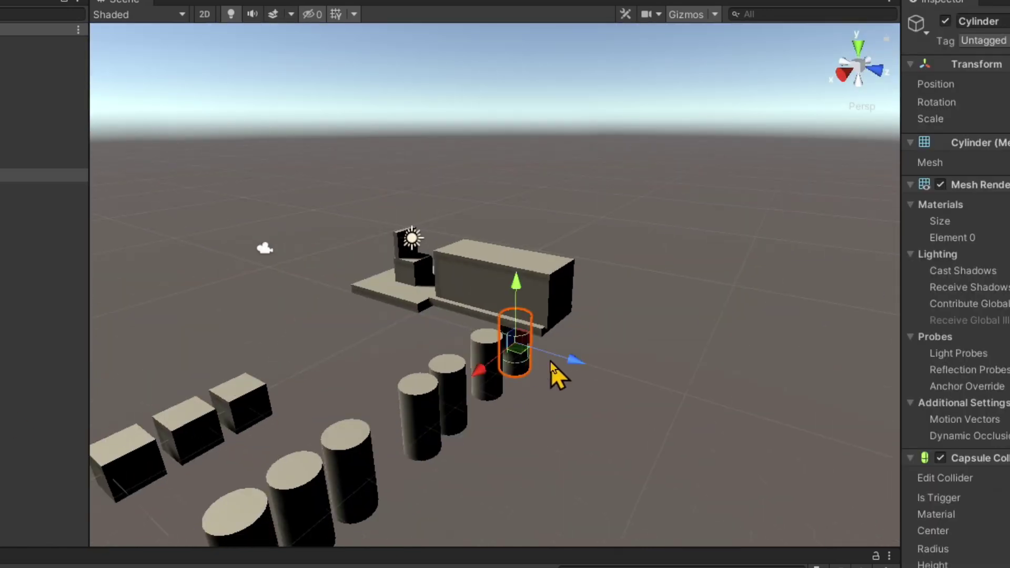
pyautogui.press('e')
pyautogui.moveTo(557, 371)
pyautogui.mouseDown()
pyautogui.moveTo(255, 372)
pyautogui.moveTo(268, 359)
pyautogui.mouseUp()
pyautogui.press('f')
pyautogui.moveTo(392, 429)
pyautogui.keyDown('alt'); pyautogui.mouseDown()
pyautogui.moveTo(248, 428)
pyautogui.moveTo(548, 288)
pyautogui.moveTo(411, 300)
pyautogui.mouseUp(); pyautogui.keyUp('alt')
pyautogui.scroll(-5, 548, 289)
# Position the upright Cylinder (1) as the exhaust and inspect it from above
pyautogui.press('w')
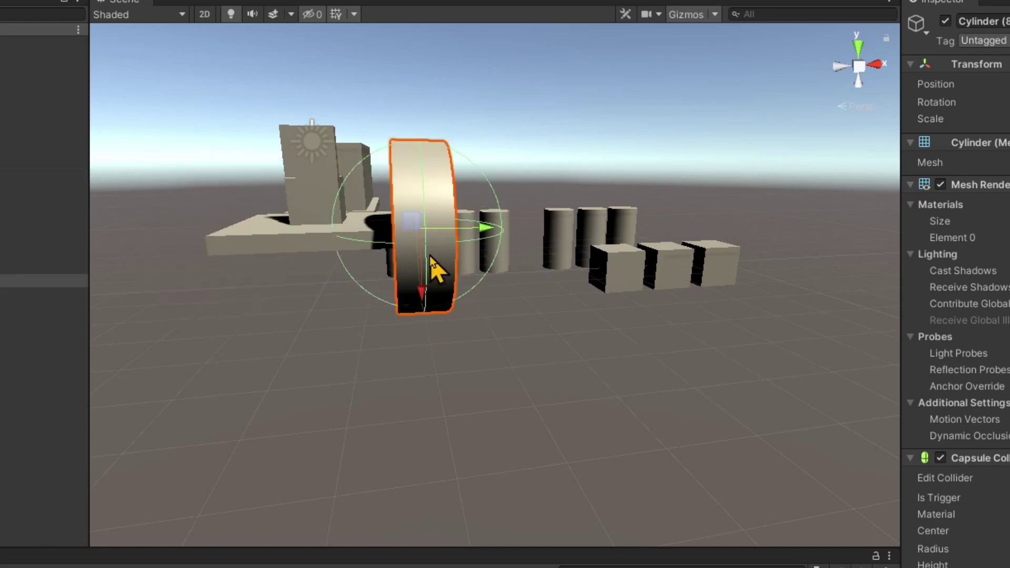
pyautogui.scroll(3, 505, 284)
pyautogui.moveTo(429, 256)
pyautogui.keyDown('alt'); pyautogui.mouseDown()
pyautogui.moveTo(505, 284)
pyautogui.moveTo(355, 331)
pyautogui.moveTo(408, 423)
pyautogui.moveTo(571, 388)
pyautogui.moveTo(434, 345)
pyautogui.moveTo(492, 424)
pyautogui.moveTo(382, 333)
pyautogui.mouseUp(); pyautogui.keyUp('alt')
pyautogui.click(408, 422)
pyautogui.press('e')
pyautogui.press('w')
pyautogui.scroll(5, 382, 333)
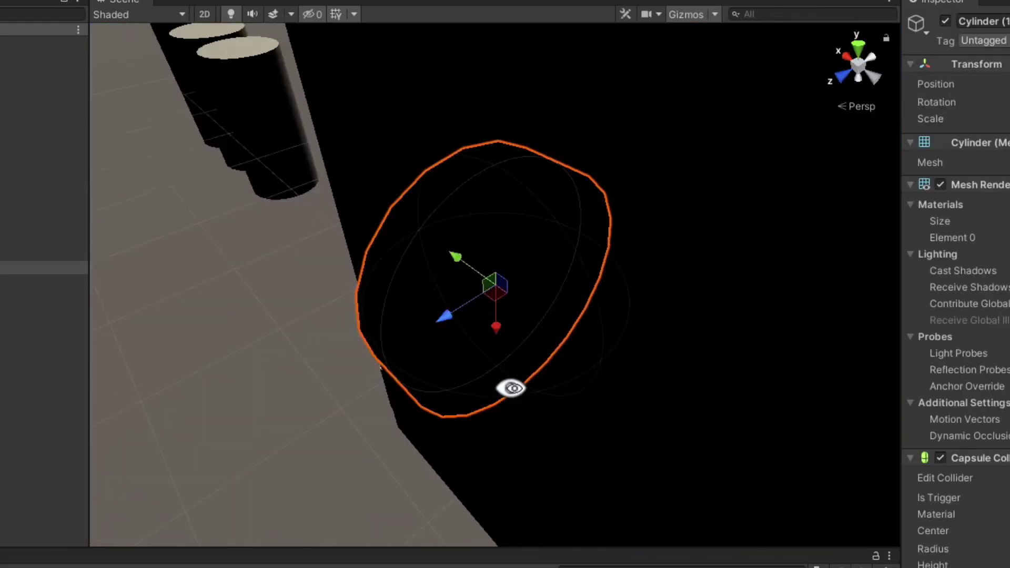
pyautogui.scroll(-5, 512, 388)
pyautogui.moveTo(512, 388)
pyautogui.keyDown('alt'); pyautogui.mouseDown()
pyautogui.moveTo(839, 273)
pyautogui.moveTo(638, 293)
pyautogui.moveTo(465, 339)
pyautogui.mouseUp(); pyautogui.keyUp('alt')
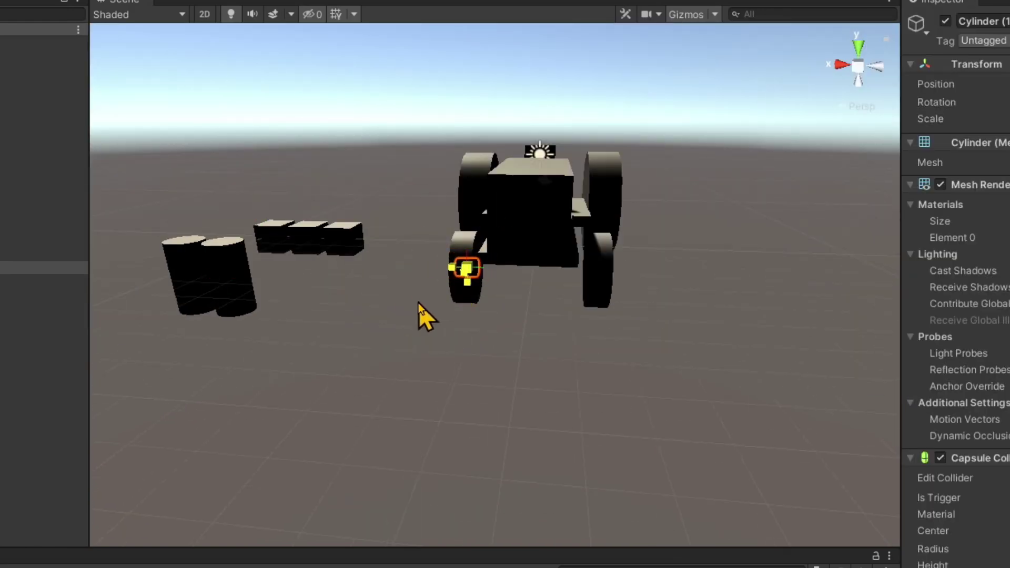
pyautogui.scroll(3, 429, 304)
pyautogui.moveTo(442, 292)
pyautogui.keyDown('alt'); pyautogui.mouseDown()
pyautogui.moveTo(134, 315)
pyautogui.moveTo(560, 300)
pyautogui.mouseUp(); pyautogui.keyUp('alt')
pyautogui.scroll(5, 560, 299)
pyautogui.scroll(-5, 558, 290)
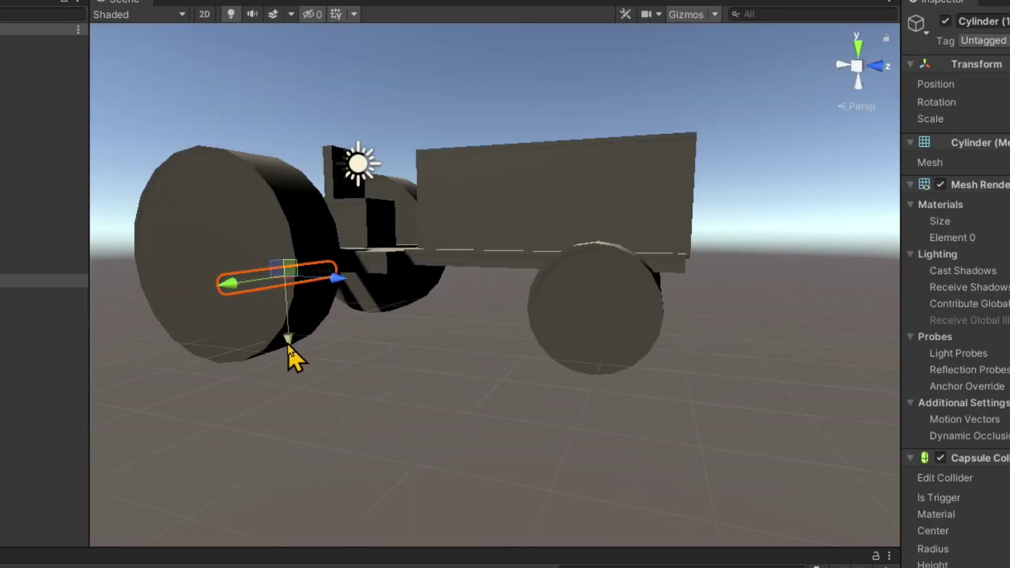
pyautogui.moveTo(293, 355)
pyautogui.keyDown('alt'); pyautogui.mouseDown()
pyautogui.moveTo(669, 354)
pyautogui.moveTo(597, 387)
pyautogui.moveTo(555, 264)
pyautogui.mouseUp(); pyautogui.keyUp('alt')
pyautogui.scroll(-3, 555, 265)
pyautogui.moveTo(428, 309)
pyautogui.keyDown('alt'); pyautogui.mouseDown()
pyautogui.moveTo(910, 423)
pyautogui.moveTo(444, 270)
pyautogui.moveTo(355, 320)
pyautogui.moveTo(490, 487)
pyautogui.moveTo(559, 386)
pyautogui.moveTo(643, 309)
pyautogui.moveTo(506, 309)
pyautogui.moveTo(913, 350)
pyautogui.moveTo(534, 372)
pyautogui.moveTo(308, 301)
pyautogui.moveTo(563, 316)
pyautogui.moveTo(627, 396)
pyautogui.moveTo(687, 309)
pyautogui.moveTo(534, 407)
pyautogui.mouseUp(); pyautogui.keyUp('alt')
# Fine-tune the cylinder using the rotate, scale and combined transform handles
pyautogui.click(489, 487)
pyautogui.click(501, 359)
pyautogui.press('e')
pyautogui.press('r')
pyautogui.press('y')
pyautogui.click(647, 198)
pyautogui.moveTo(682, 414)
pyautogui.keyDown('alt'); pyautogui.mouseDown()
pyautogui.moveTo(19, 552)
pyautogui.moveTo(442, 398)
pyautogui.moveTo(530, 266)
pyautogui.moveTo(496, 399)
pyautogui.moveTo(637, 452)
pyautogui.mouseUp(); pyautogui.keyUp('alt')
pyautogui.click(441, 398)
pyautogui.scroll(-5, 638, 453)
pyautogui.moveTo(654, 319)
pyautogui.mouseDown()
pyautogui.moveTo(804, 484)
pyautogui.moveTo(676, 353)
pyautogui.moveTo(760, 497)
pyautogui.mouseUp()
pyautogui.click(804, 484)
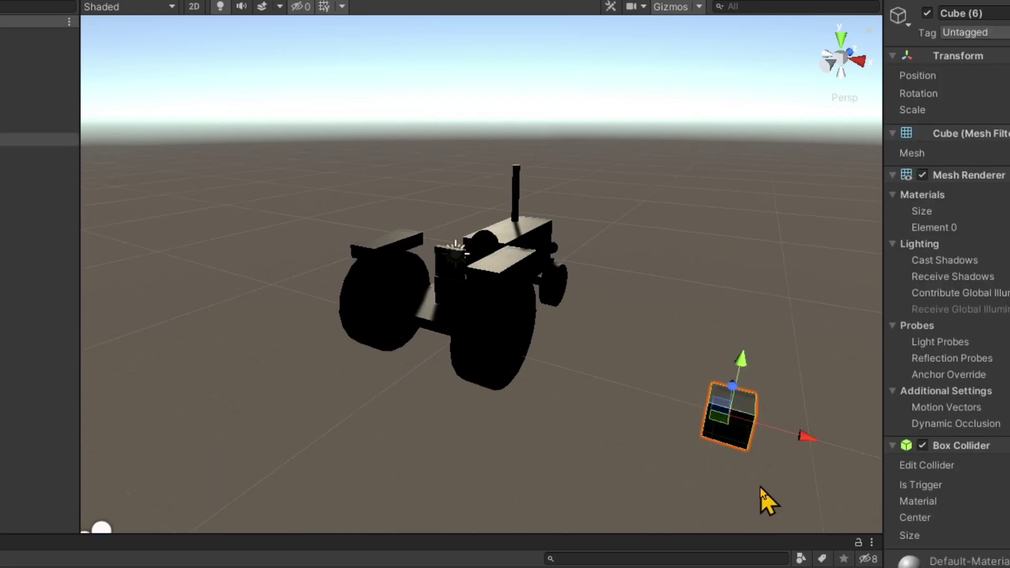
# Delete the spare cube, orbit around the tractor, and frame Cube (2)
pyautogui.press('Delete')
pyautogui.moveTo(661, 368)
pyautogui.keyDown('alt'); pyautogui.mouseDown()
pyautogui.moveTo(422, 413)
pyautogui.moveTo(86, 349)
pyautogui.moveTo(227, 361)
pyautogui.moveTo(239, 364)
pyautogui.moveTo(90, 355)
pyautogui.moveTo(47, 379)
pyautogui.moveTo(188, 362)
pyautogui.moveTo(650, 373)
pyautogui.mouseUp(); pyautogui.keyUp('alt')
pyautogui.moveTo(300, 374)
pyautogui.keyDown('alt'); pyautogui.mouseDown()
pyautogui.moveTo(449, 394)
pyautogui.moveTo(591, 379)
pyautogui.moveTo(376, 374)
pyautogui.moveTo(350, 394)
pyautogui.moveTo(629, 374)
pyautogui.moveTo(304, 381)
pyautogui.moveTo(402, 384)
pyautogui.moveTo(599, 327)
pyautogui.moveTo(302, 374)
pyautogui.moveTo(626, 435)
pyautogui.moveTo(606, 237)
pyautogui.mouseUp(); pyautogui.keyUp('alt')
pyautogui.moveTo(406, 348)
pyautogui.keyDown('alt'); pyautogui.mouseDown()
pyautogui.moveTo(552, 392)
pyautogui.moveTo(498, 335)
pyautogui.mouseUp(); pyautogui.keyUp('alt')
pyautogui.click(468, 272)
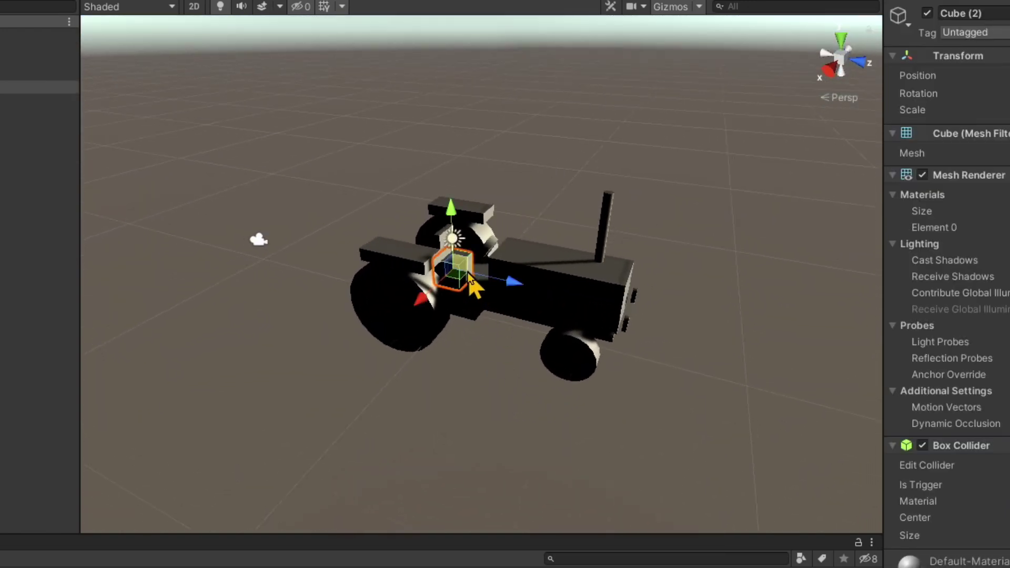
pyautogui.press('f')
pyautogui.scroll(-5, 470, 445)
pyautogui.moveTo(450, 465)
pyautogui.keyDown('alt'); pyautogui.mouseDown()
pyautogui.moveTo(343, 439)
pyautogui.moveTo(518, 417)
pyautogui.moveTo(460, 475)
pyautogui.mouseUp(); pyautogui.keyUp('alt')
pyautogui.click(348, 249)
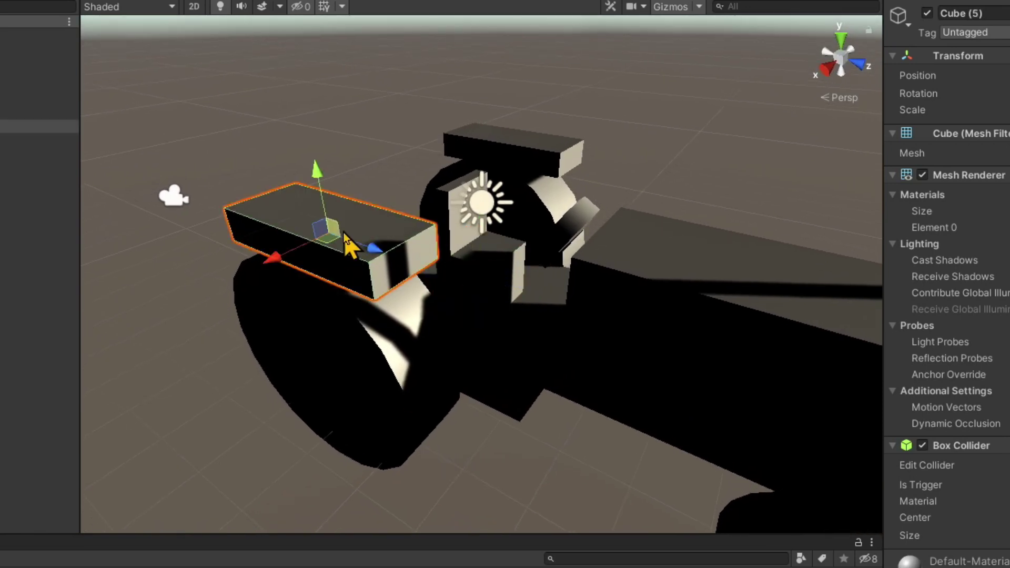
pyautogui.click(497, 158)
pyautogui.scroll(-3, 529, 323)
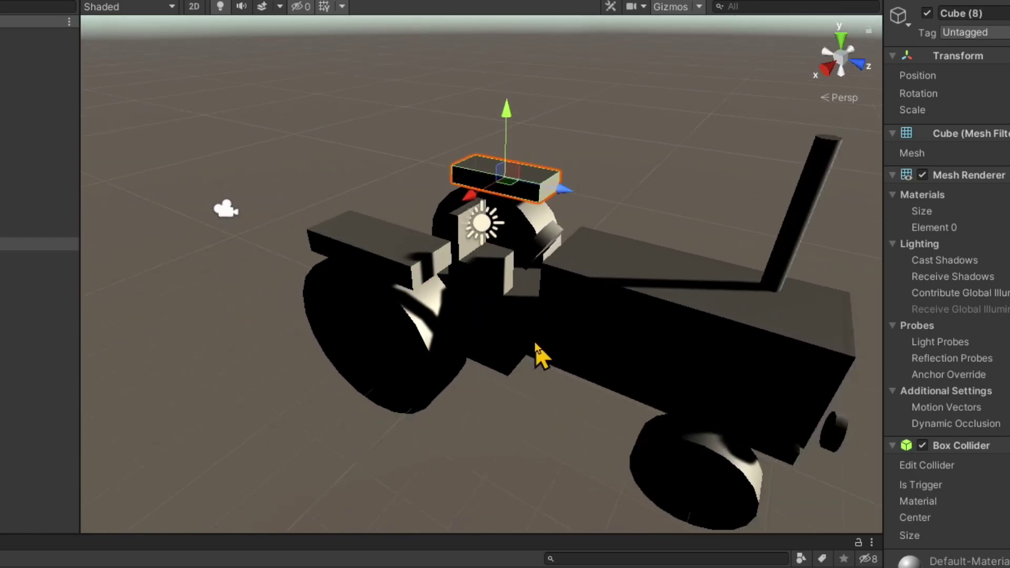
pyautogui.scroll(-2, 559, 394)
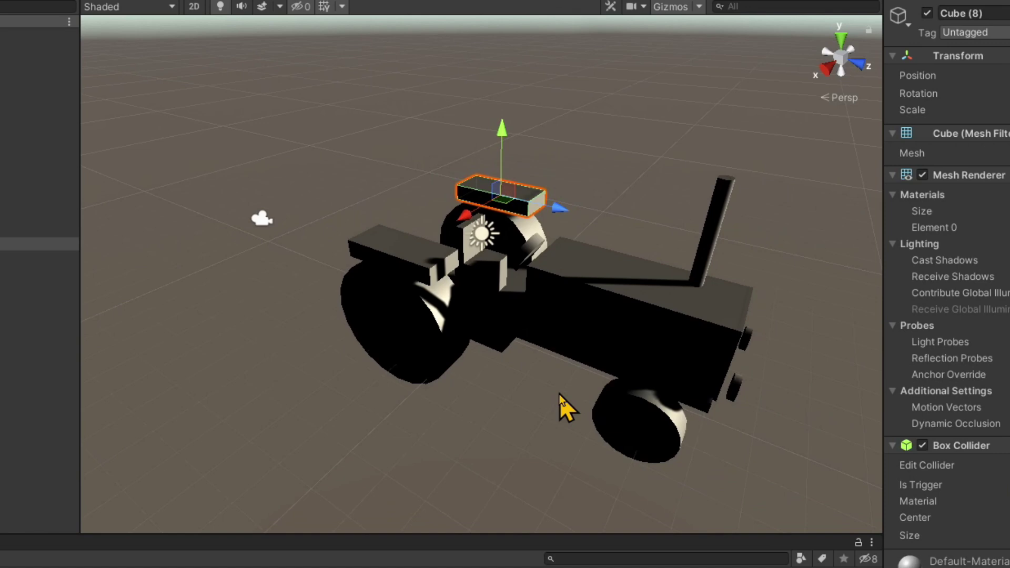
pyautogui.scroll(-2, 559, 393)
pyautogui.scroll(-2, 555, 405)
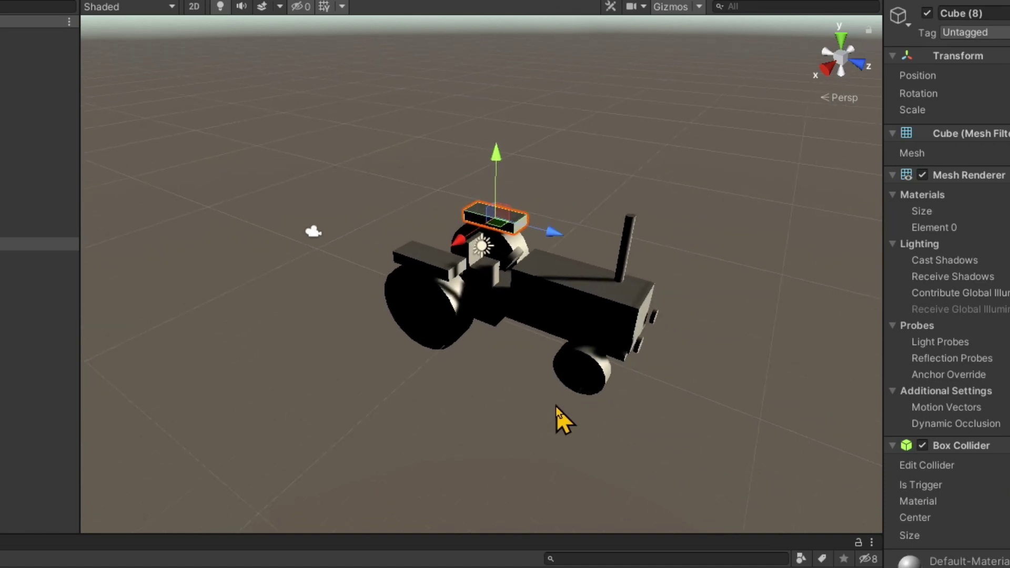
pyautogui.press('Down')
pyautogui.press('f')
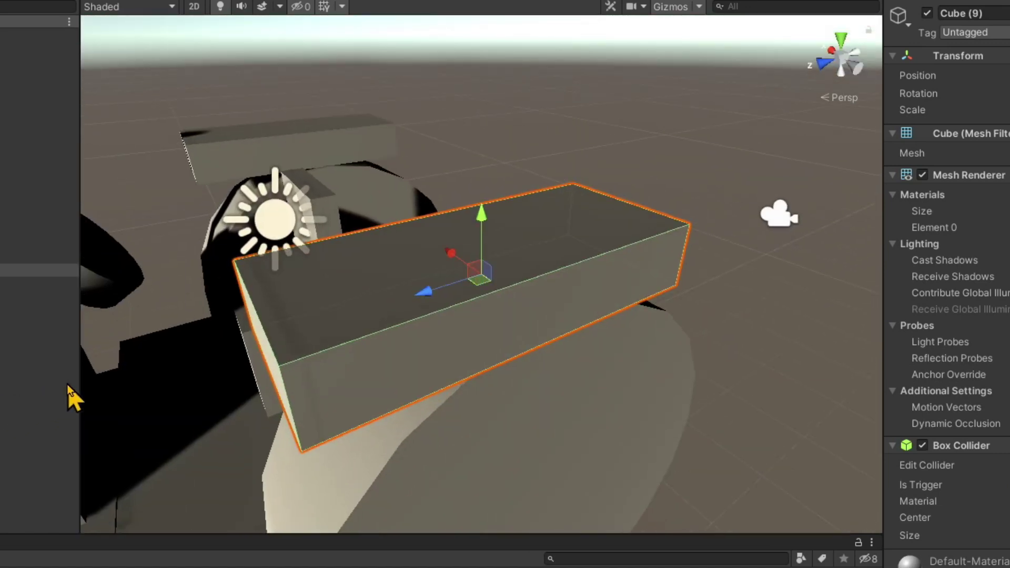
pyautogui.scroll(-3, 325, 378)
pyautogui.scroll(-2, 325, 378)
pyautogui.scroll(-2, 324, 378)
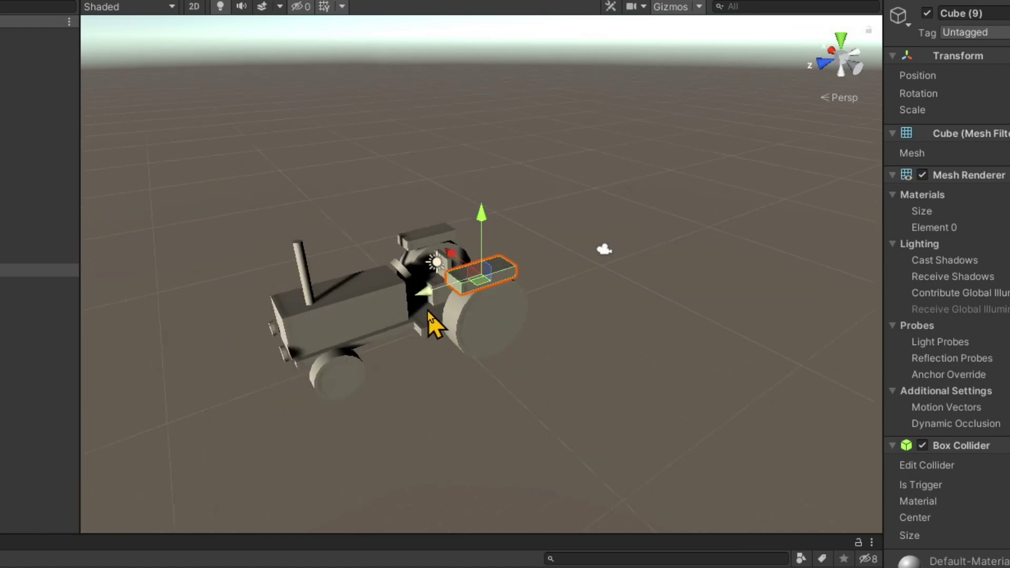
pyautogui.moveTo(428, 312)
pyautogui.mouseDown()
pyautogui.moveTo(335, 332)
pyautogui.moveTo(335, 345)
pyautogui.mouseUp()
# Lower Cube (9) onto the front wheel and slide it along the tractor
pyautogui.moveTo(355, 264); pyautogui.dragTo(355, 303)
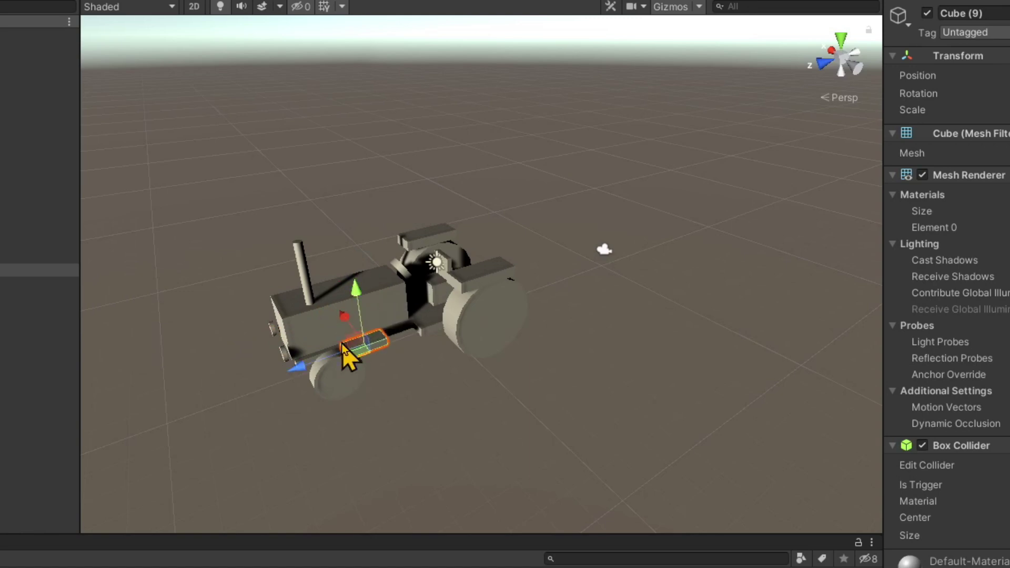
pyautogui.moveTo(299, 364)
pyautogui.mouseDown()
pyautogui.moveTo(292, 378)
pyautogui.moveTo(267, 376)
pyautogui.mouseUp()
pyautogui.press('f')
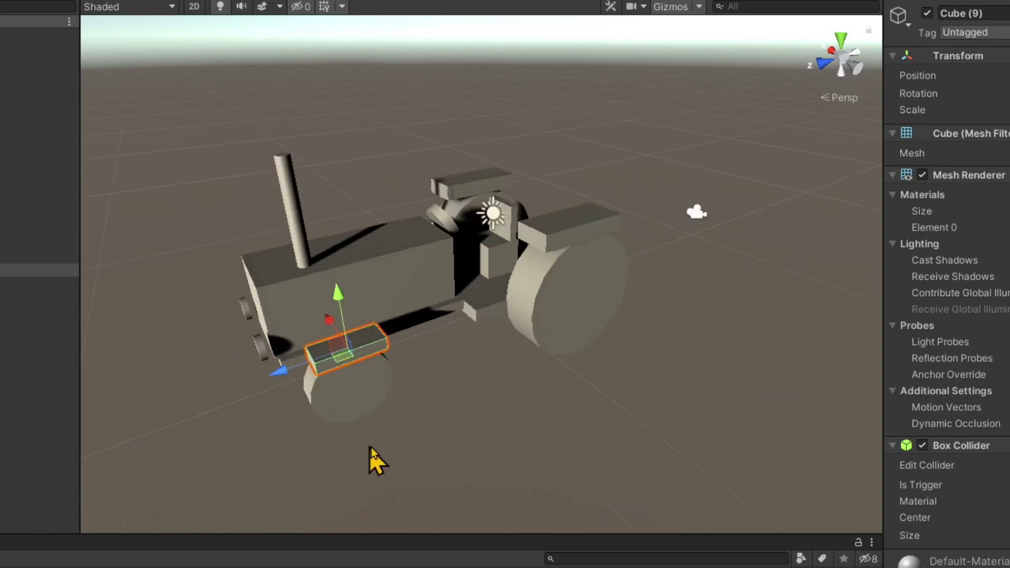
pyautogui.keyDown('alt'); pyautogui.moveTo(311, 423); pyautogui.dragTo(484, 353); pyautogui.keyUp('alt')
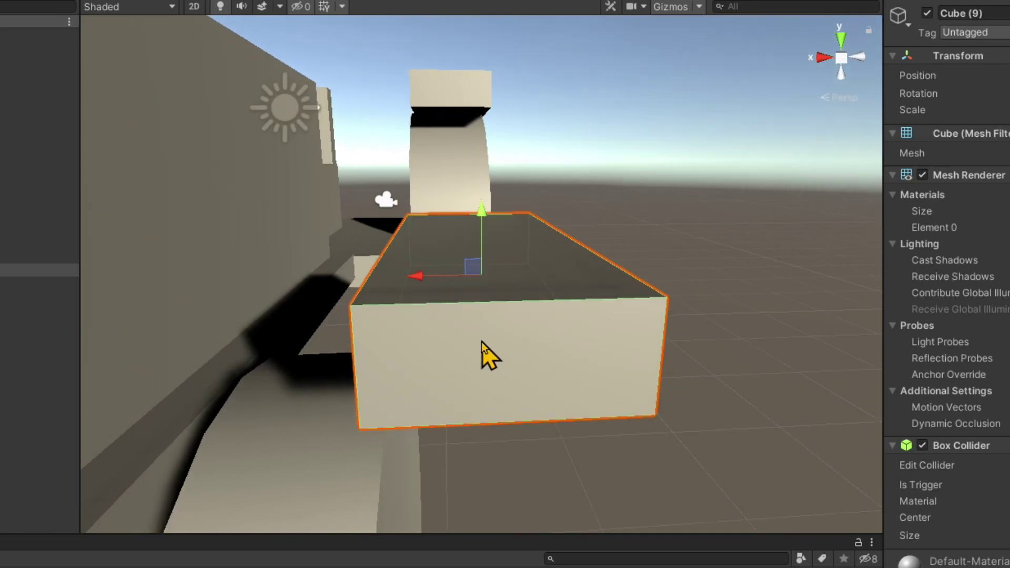
pyautogui.keyDown('alt'); pyautogui.moveTo(424, 283); pyautogui.dragTo(315, 281); pyautogui.keyUp('alt')
pyautogui.scroll(-5, 315, 282)
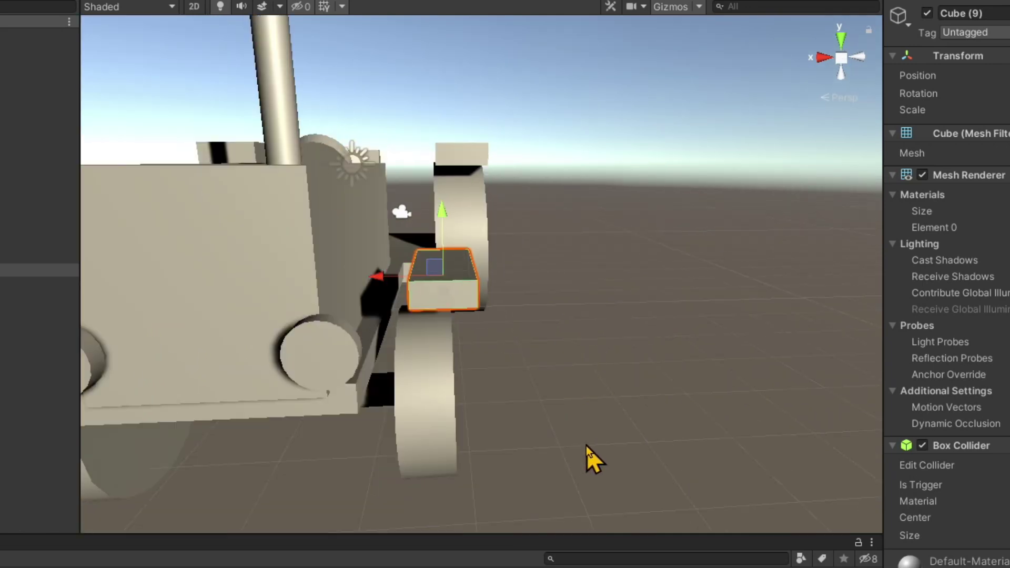
# Shift Cube (9) sideways toward the body and check it from the front
pyautogui.moveTo(586, 446)
pyautogui.keyDown('alt'); pyautogui.mouseDown()
pyautogui.moveTo(456, 436)
pyautogui.moveTo(593, 430)
pyautogui.mouseUp(); pyautogui.keyUp('alt')
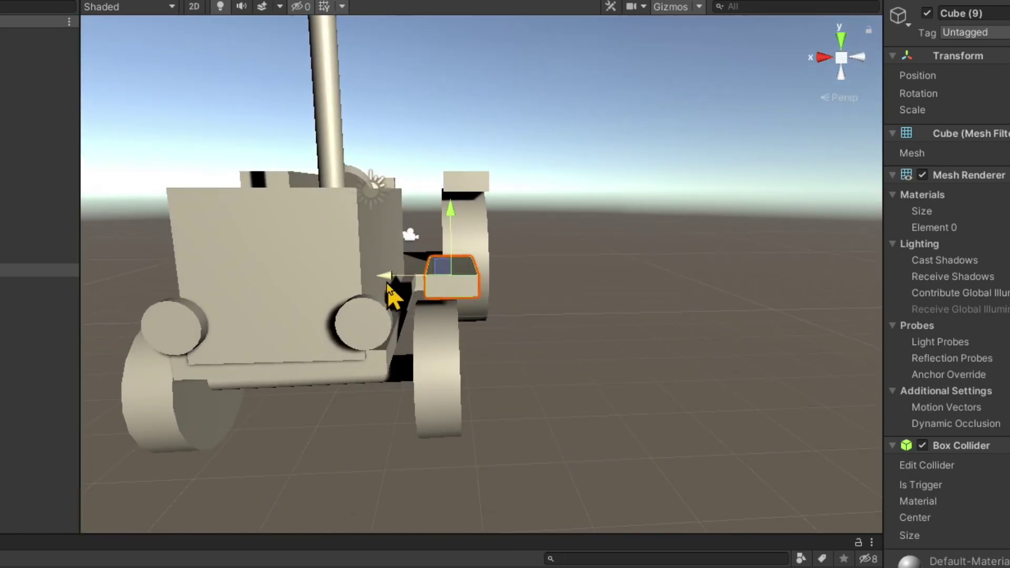
pyautogui.moveTo(386, 282)
pyautogui.mouseDown()
pyautogui.moveTo(363, 284)
pyautogui.moveTo(372, 283)
pyautogui.mouseUp()
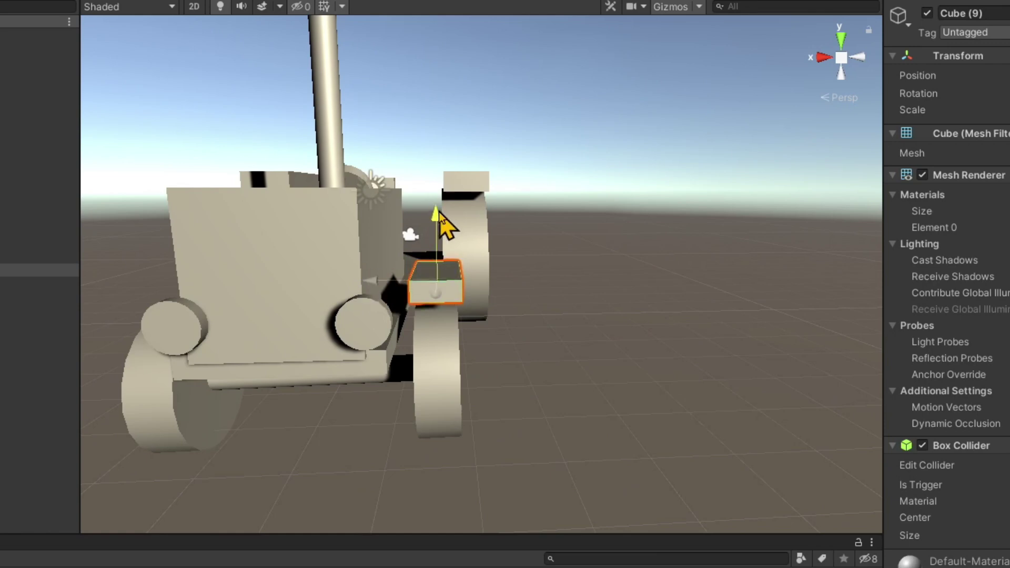
pyautogui.keyDown('alt'); pyautogui.moveTo(569, 339); pyautogui.dragTo(637, 431); pyautogui.keyUp('alt')
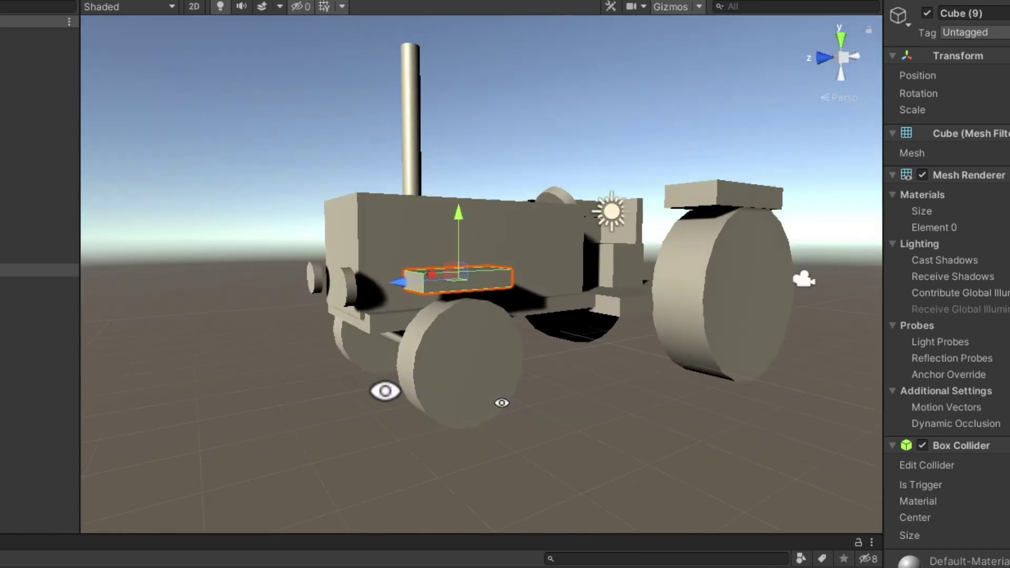
pyautogui.scroll(-3, 637, 431)
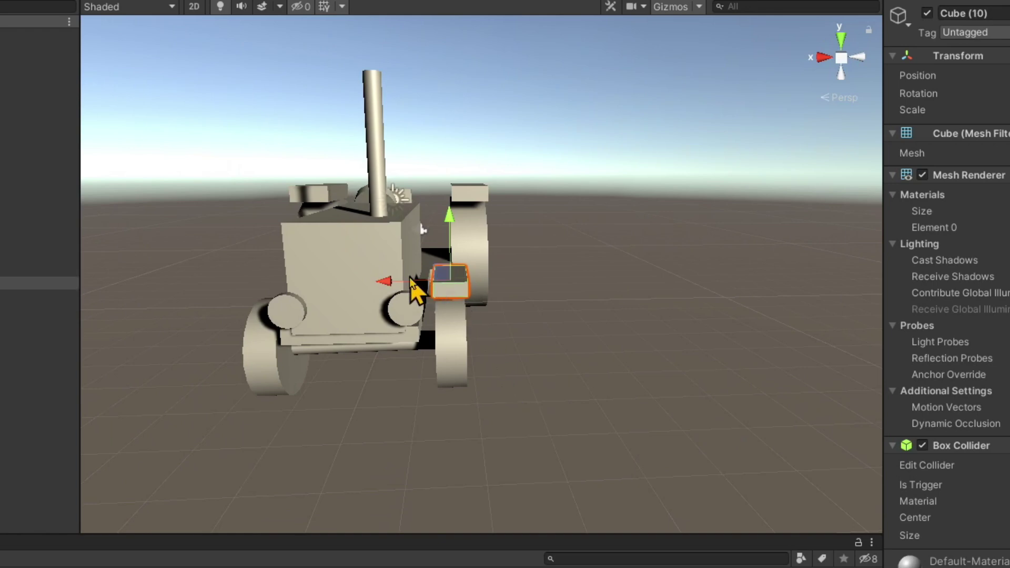
pyautogui.press('f')
pyautogui.keyDown('alt'); pyautogui.moveTo(216, 421); pyautogui.dragTo(202, 375); pyautogui.keyUp('alt')
pyautogui.scroll(-3, 361, 407)
pyautogui.scroll(-1, 387, 410)
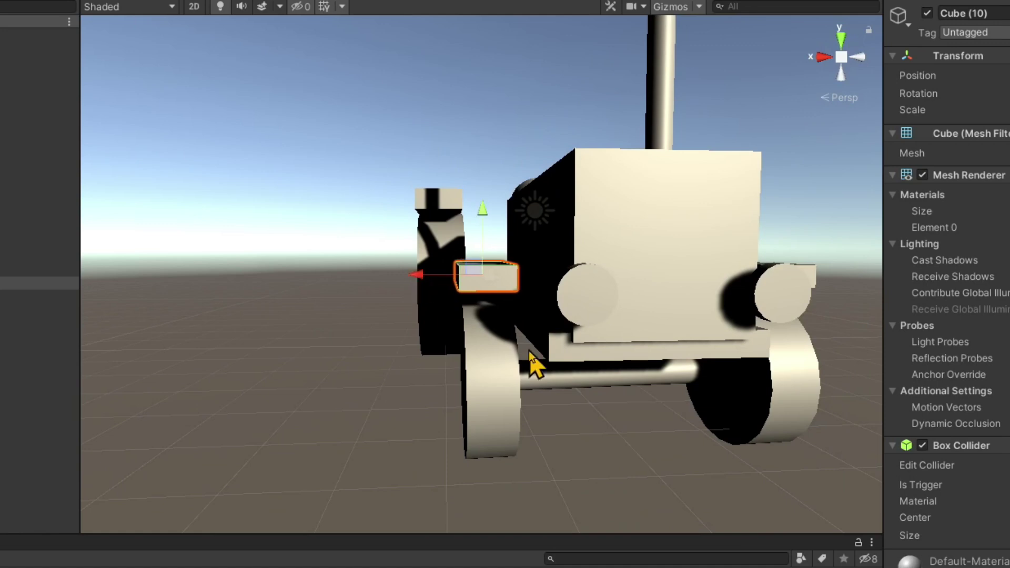
pyautogui.scroll(-3, 529, 351)
pyautogui.moveTo(588, 360)
pyautogui.keyDown('alt'); pyautogui.mouseDown()
pyautogui.moveTo(554, 467)
pyautogui.moveTo(264, 476)
pyautogui.moveTo(89, 445)
pyautogui.moveTo(324, 447)
pyautogui.moveTo(307, 493)
pyautogui.mouseUp(); pyautogui.keyUp('alt')
pyautogui.scroll(-2, 338, 462)
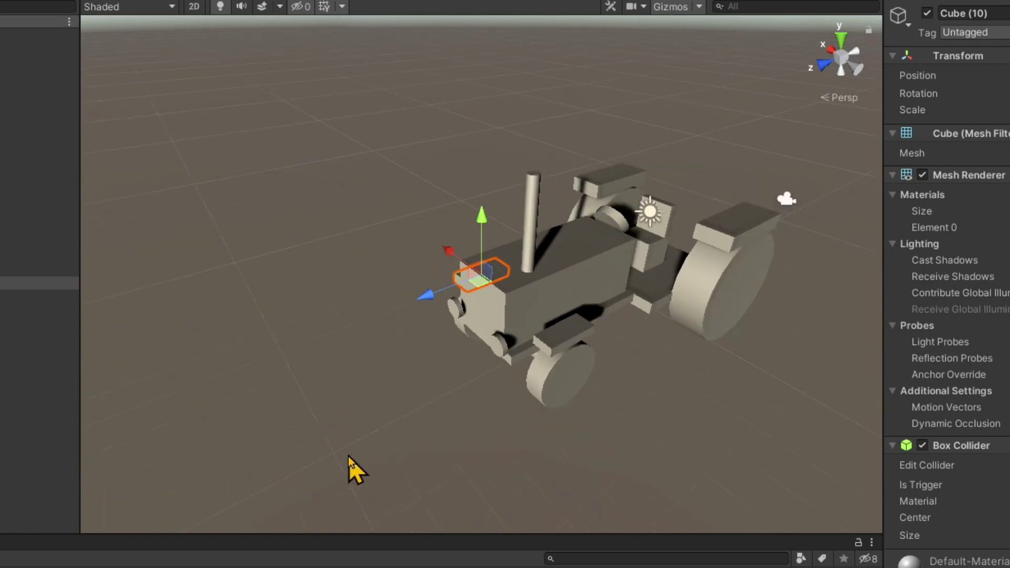
pyautogui.moveTo(630, 418)
pyautogui.keyDown('alt'); pyautogui.mouseDown()
pyautogui.moveTo(349, 392)
pyautogui.moveTo(489, 397)
pyautogui.moveTo(252, 401)
pyautogui.moveTo(389, 403)
pyautogui.moveTo(481, 422)
pyautogui.moveTo(405, 399)
pyautogui.moveTo(498, 402)
pyautogui.moveTo(734, 355)
pyautogui.moveTo(421, 350)
pyautogui.mouseUp(); pyautogui.keyUp('alt')
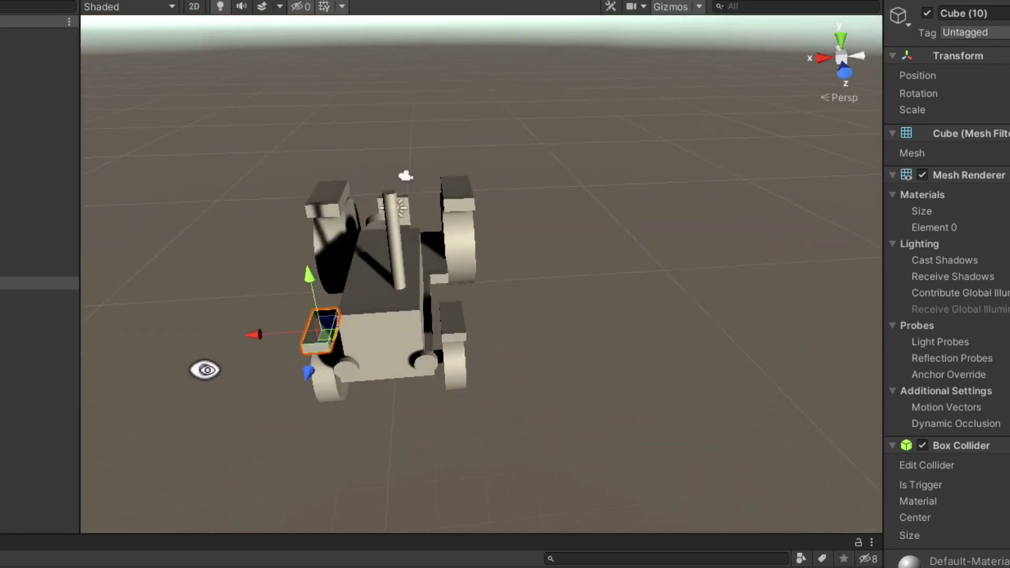
pyautogui.moveTo(206, 370)
pyautogui.keyDown('alt'); pyautogui.mouseDown()
pyautogui.moveTo(622, 339)
pyautogui.moveTo(723, 300)
pyautogui.moveTo(418, 440)
pyautogui.mouseUp(); pyautogui.keyUp('alt')
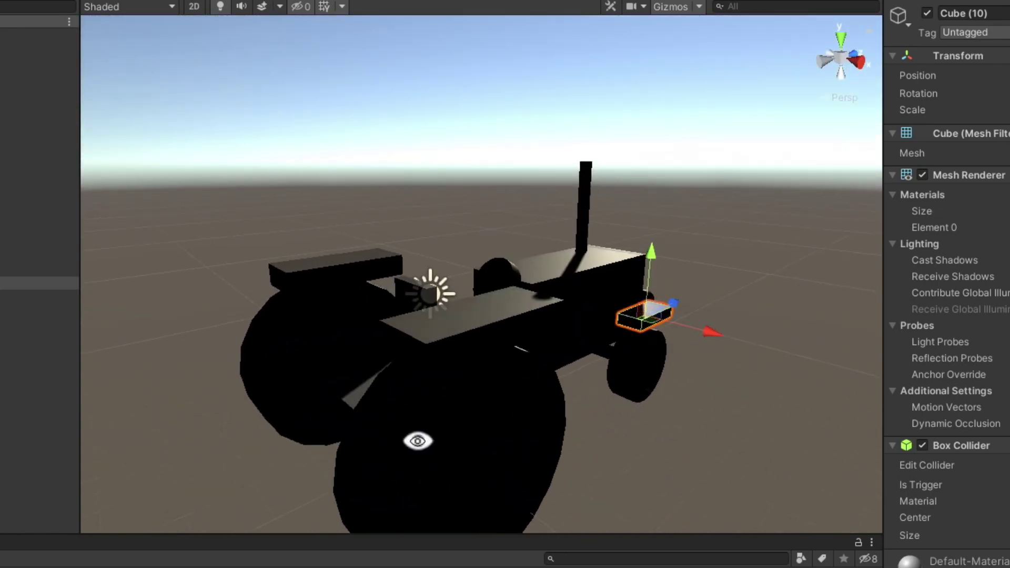
pyautogui.moveTo(417, 440); pyautogui.dragTo(384, 343, button='middle')
pyautogui.moveTo(384, 343)
pyautogui.keyDown('alt'); pyautogui.mouseDown()
pyautogui.moveTo(311, 439)
pyautogui.moveTo(323, 451)
pyautogui.moveTo(273, 373)
pyautogui.moveTo(636, 390)
pyautogui.moveTo(673, 378)
pyautogui.mouseUp(); pyautogui.keyUp('alt')
pyautogui.scroll(-2, 273, 373)
pyautogui.click(446, 385)
pyautogui.moveTo(446, 385)
pyautogui.keyDown('alt'); pyautogui.mouseDown()
pyautogui.moveTo(415, 381)
pyautogui.moveTo(669, 392)
pyautogui.moveTo(644, 371)
pyautogui.mouseUp(); pyautogui.keyUp('alt')
pyautogui.moveTo(377, 345)
pyautogui.keyDown('alt'); pyautogui.mouseDown()
pyautogui.moveTo(602, 352)
pyautogui.moveTo(684, 342)
pyautogui.mouseUp(); pyautogui.keyUp('alt')
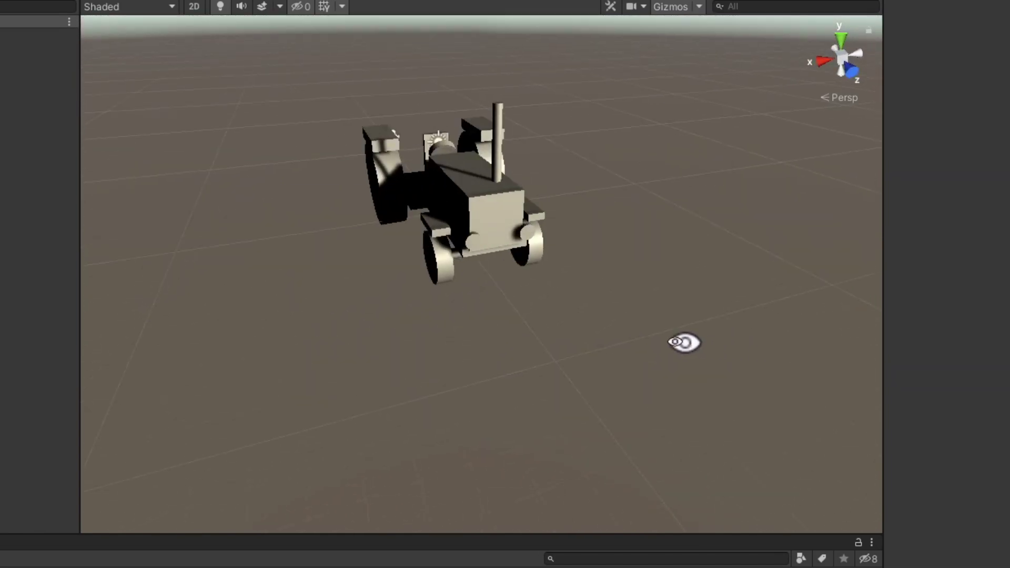
pyautogui.moveTo(590, 387); pyautogui.dragTo(585, 405, button='middle')
pyautogui.scroll(1, 338, 414)
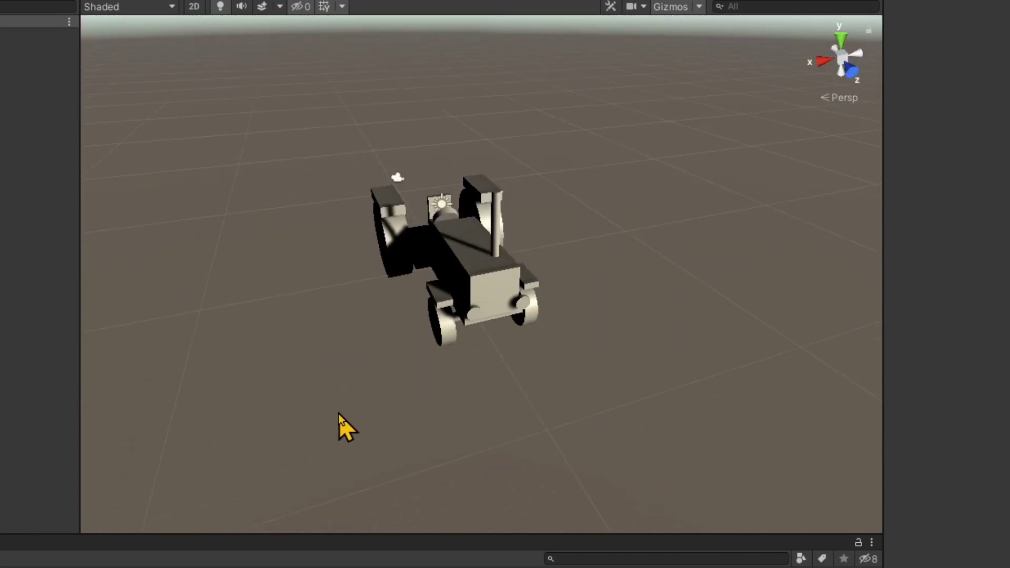
pyautogui.scroll(1, 338, 413)
pyautogui.moveTo(339, 413)
pyautogui.mouseDown(button='middle')
pyautogui.moveTo(344, 401)
pyautogui.moveTo(354, 473)
pyautogui.mouseUp(button='middle')
pyautogui.moveTo(354, 473)
pyautogui.keyDown('alt'); pyautogui.mouseDown()
pyautogui.moveTo(435, 501)
pyautogui.moveTo(92, 454)
pyautogui.mouseUp(); pyautogui.keyUp('alt')
pyautogui.moveTo(699, 449)
pyautogui.keyDown('alt'); pyautogui.mouseDown()
pyautogui.moveTo(747, 426)
pyautogui.moveTo(451, 429)
pyautogui.moveTo(241, 413)
pyautogui.moveTo(703, 452)
pyautogui.moveTo(491, 419)
pyautogui.moveTo(426, 393)
pyautogui.mouseUp(); pyautogui.keyUp('alt')
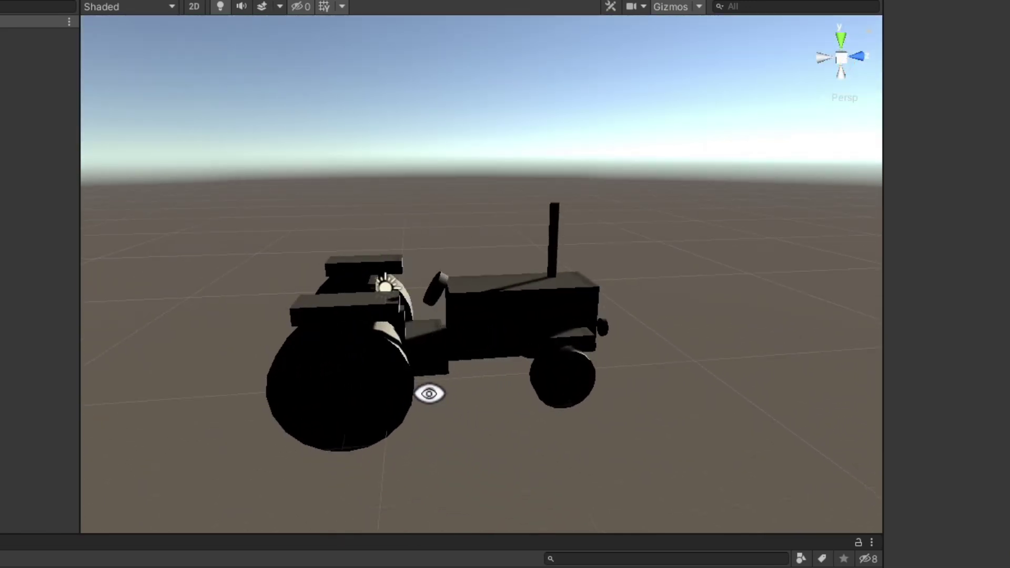
pyautogui.moveTo(429, 393)
pyautogui.keyDown('alt'); pyautogui.mouseDown()
pyautogui.moveTo(147, 312)
pyautogui.moveTo(2, 424)
pyautogui.moveTo(692, 276)
pyautogui.moveTo(645, 267)
pyautogui.moveTo(16, 412)
pyautogui.moveTo(815, 392)
pyautogui.moveTo(311, 426)
pyautogui.moveTo(485, 449)
pyautogui.moveTo(834, 435)
pyautogui.mouseUp(); pyautogui.keyUp('alt')
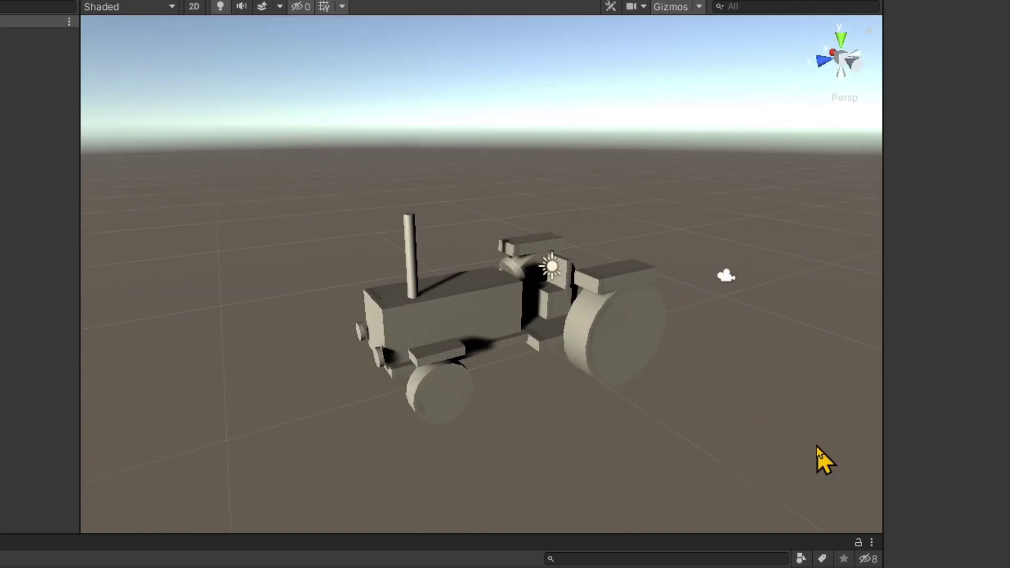